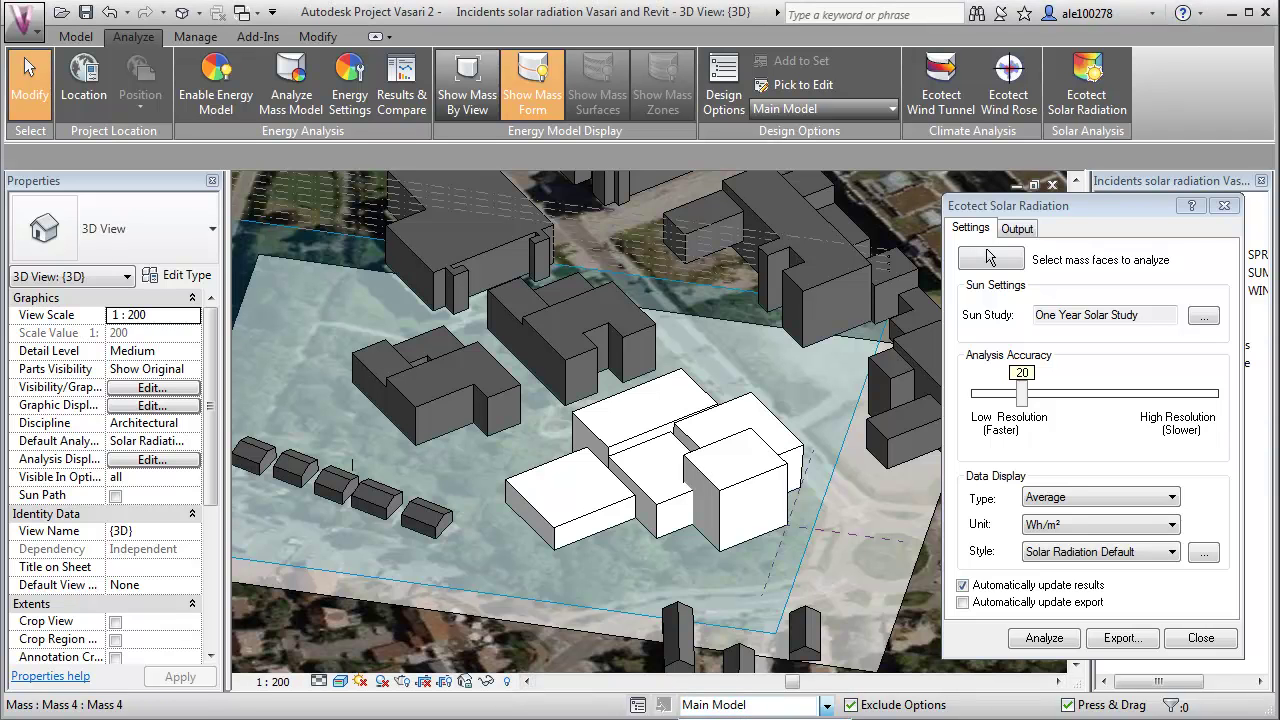
Switch the active design option to Exsisting-conditions and review the sun settings of the One Year Solar Study
click(826, 705)
click(719, 663)
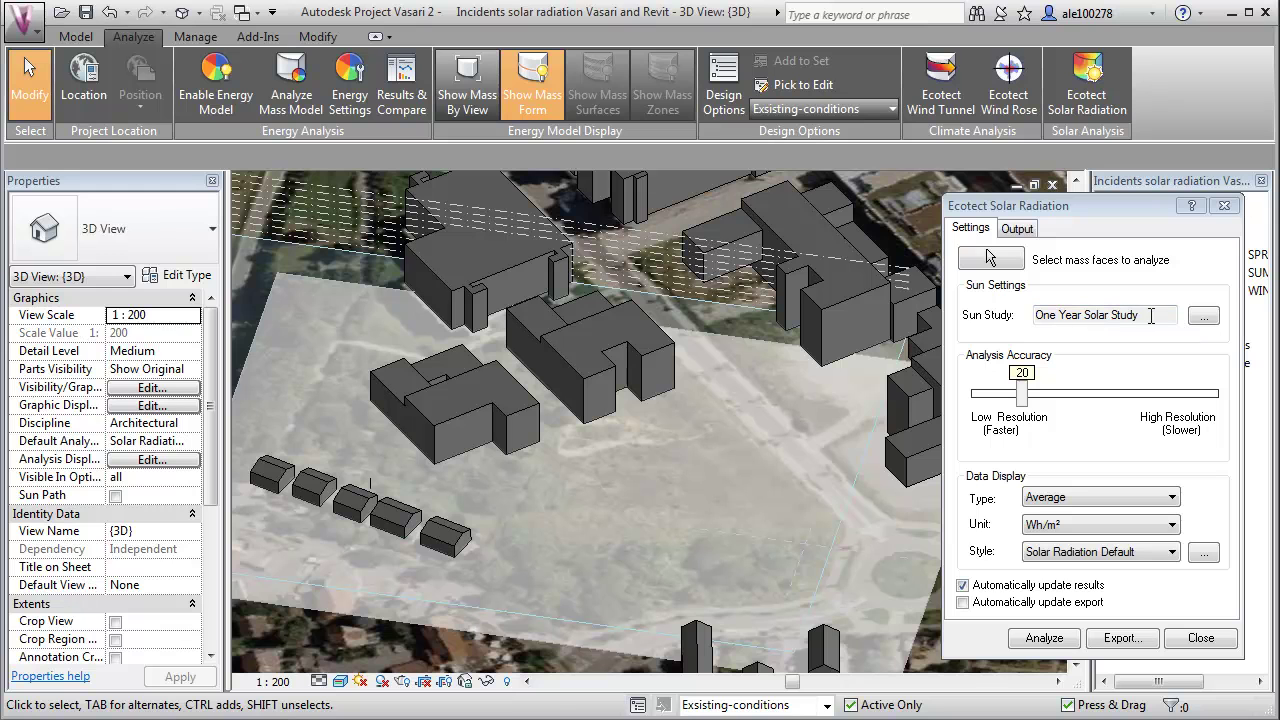
click(1203, 315)
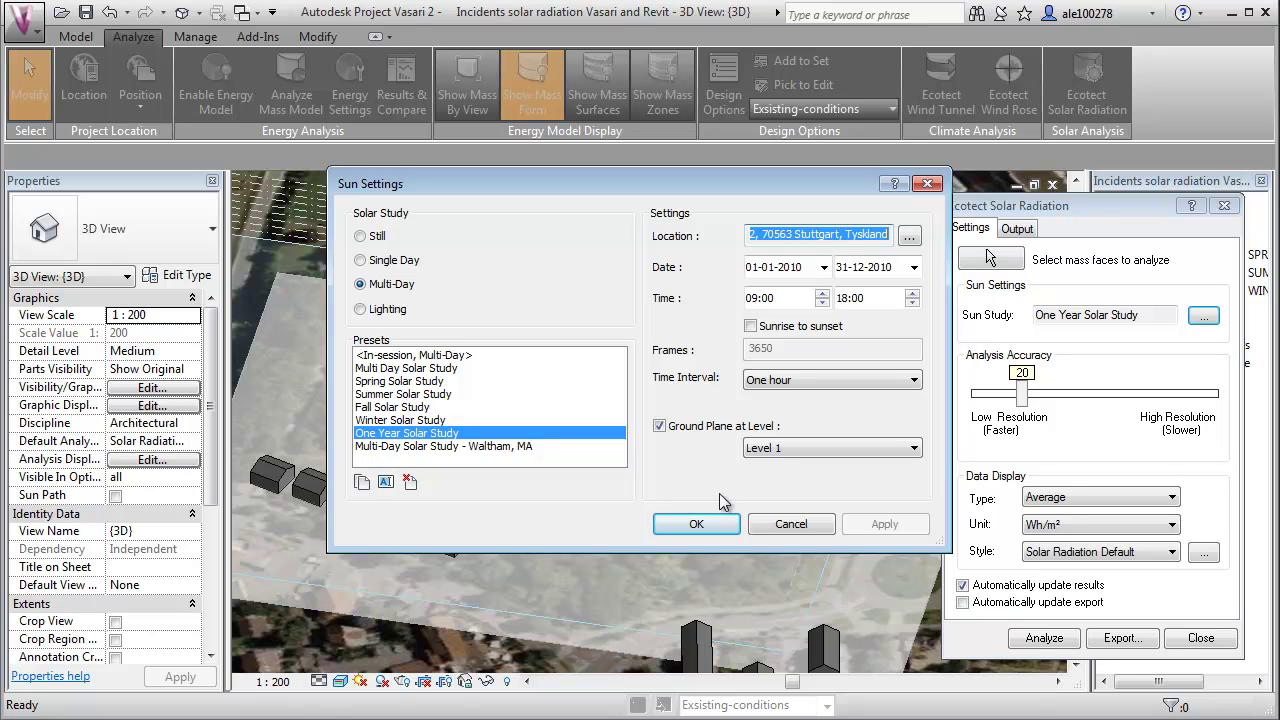
click(789, 525)
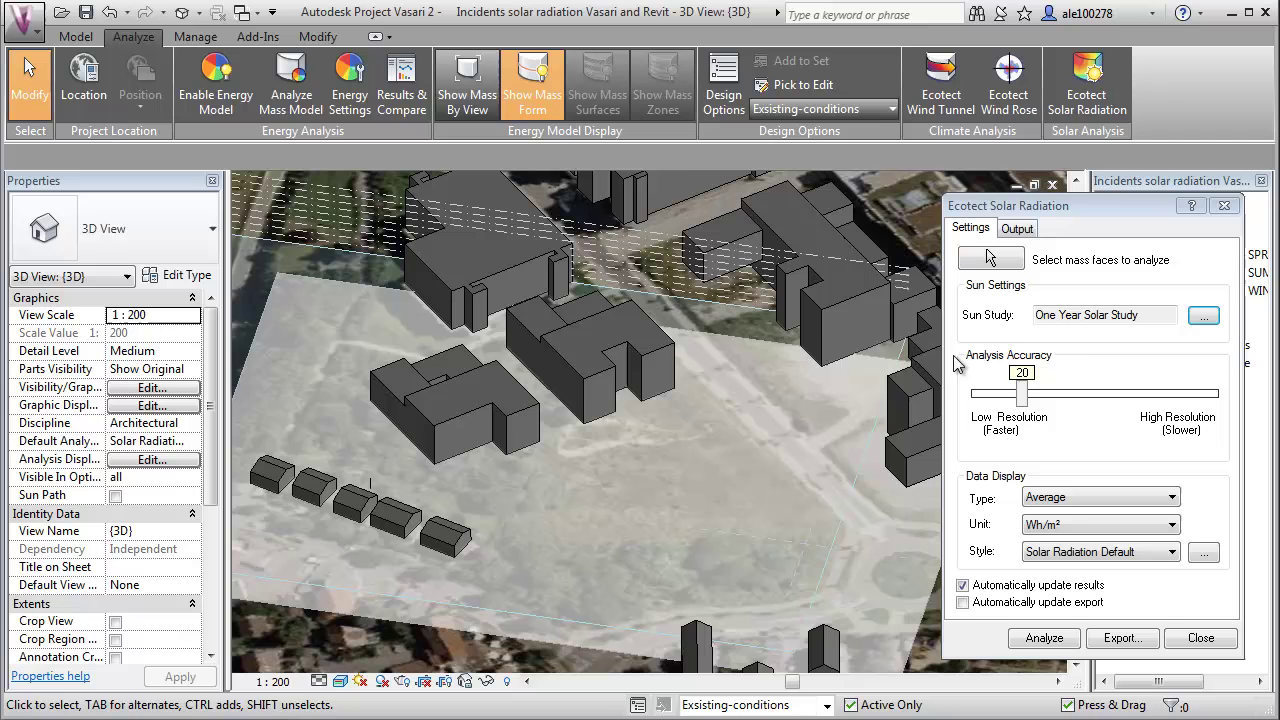
Select the three end faces of the two existing buildings bordering the open site and run the solar radiation analysis on them
click(995, 259)
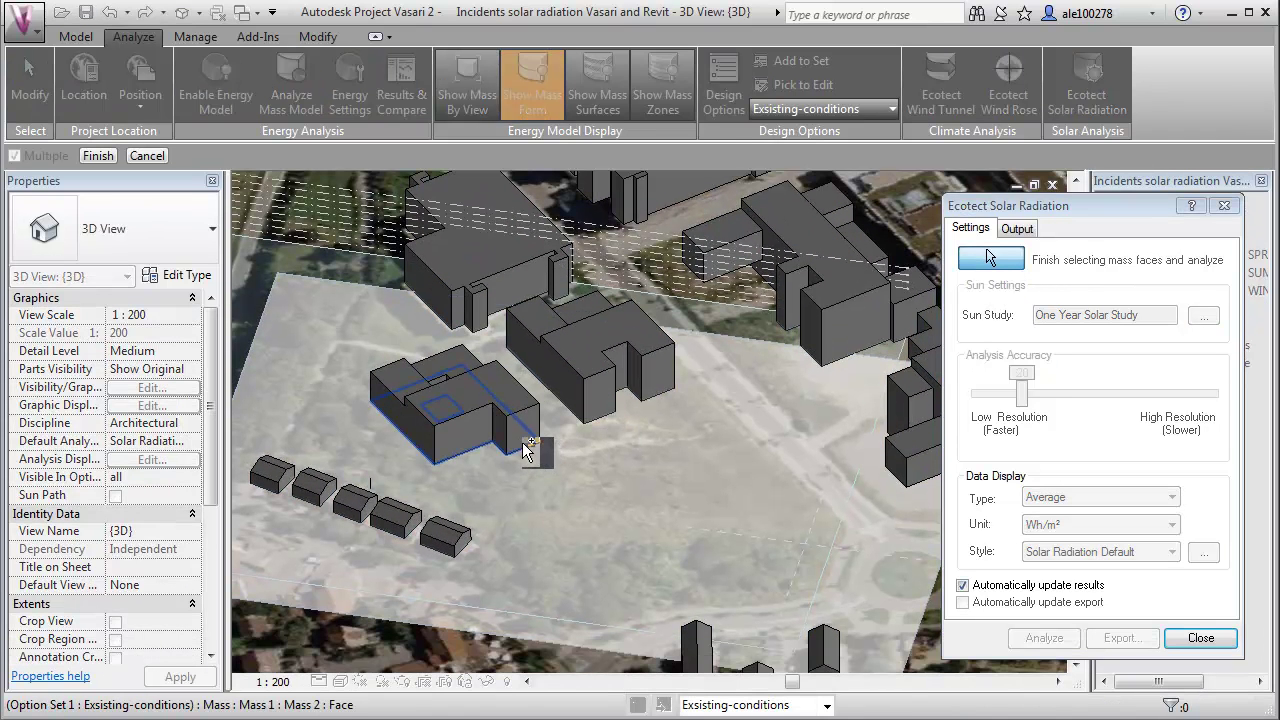
click(524, 440)
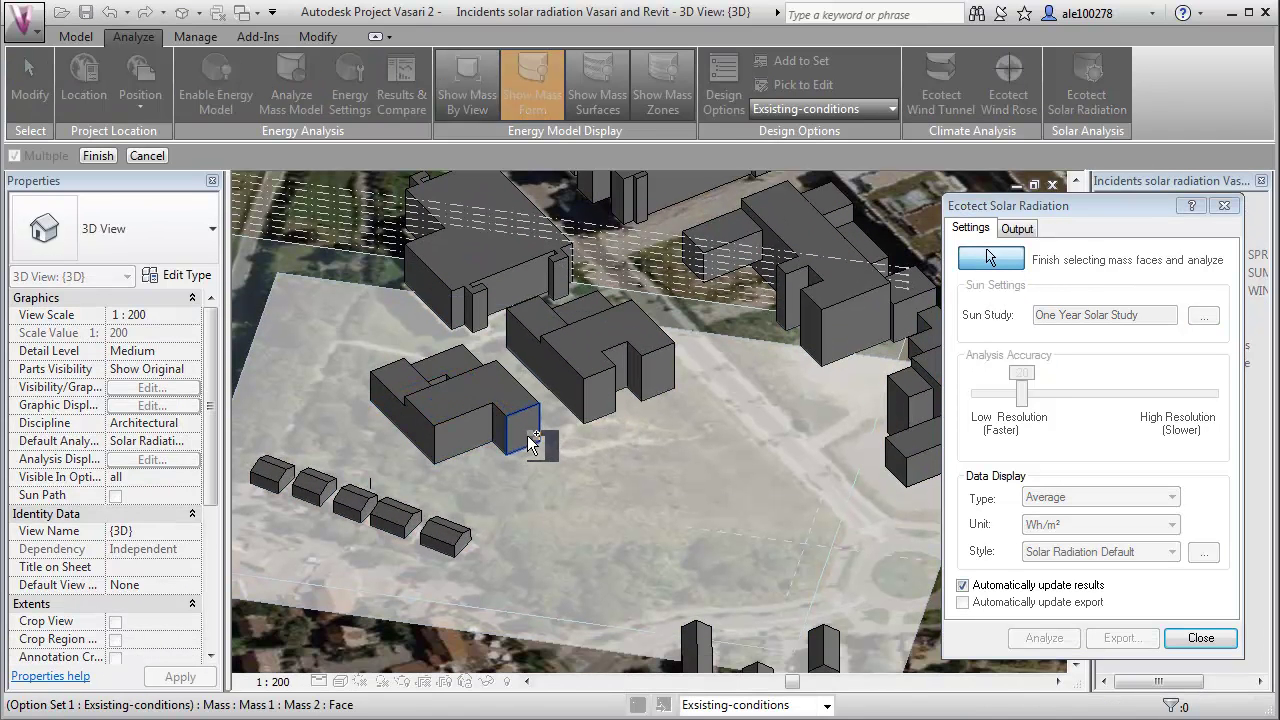
click(604, 403)
click(656, 378)
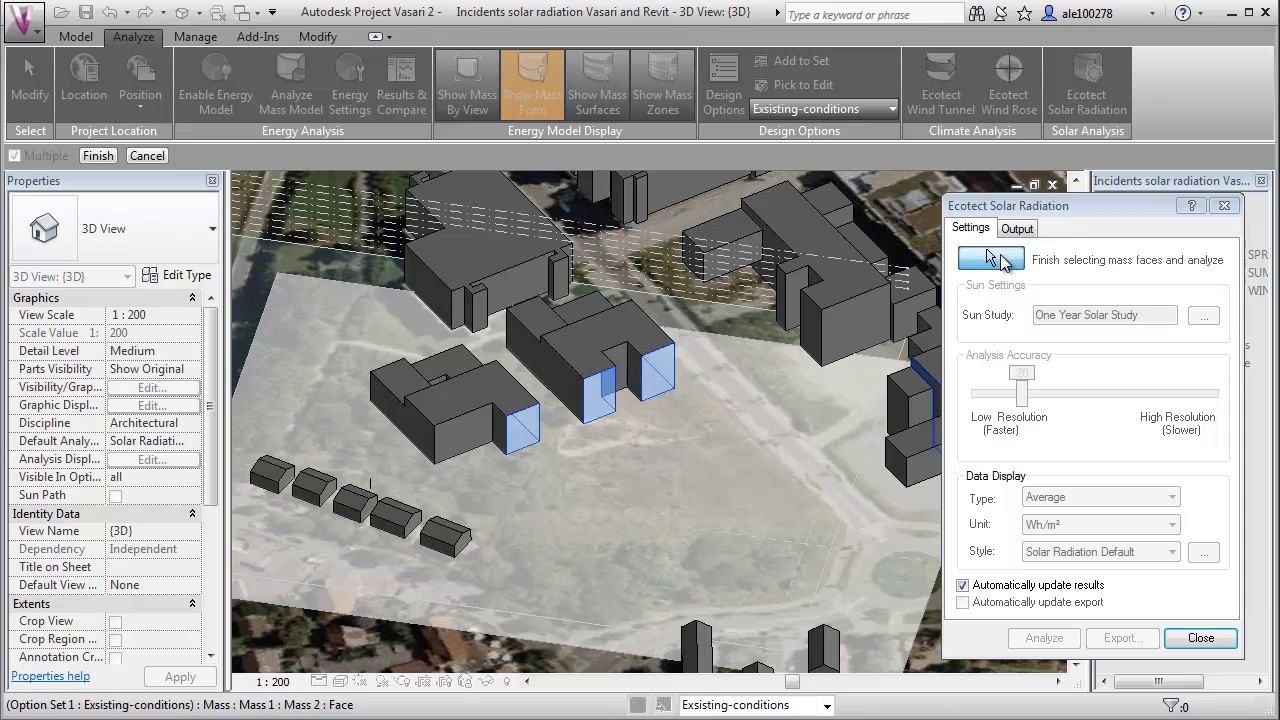
click(1000, 262)
scroll(651, 469, up, 1)
scroll(663, 457, up, 1)
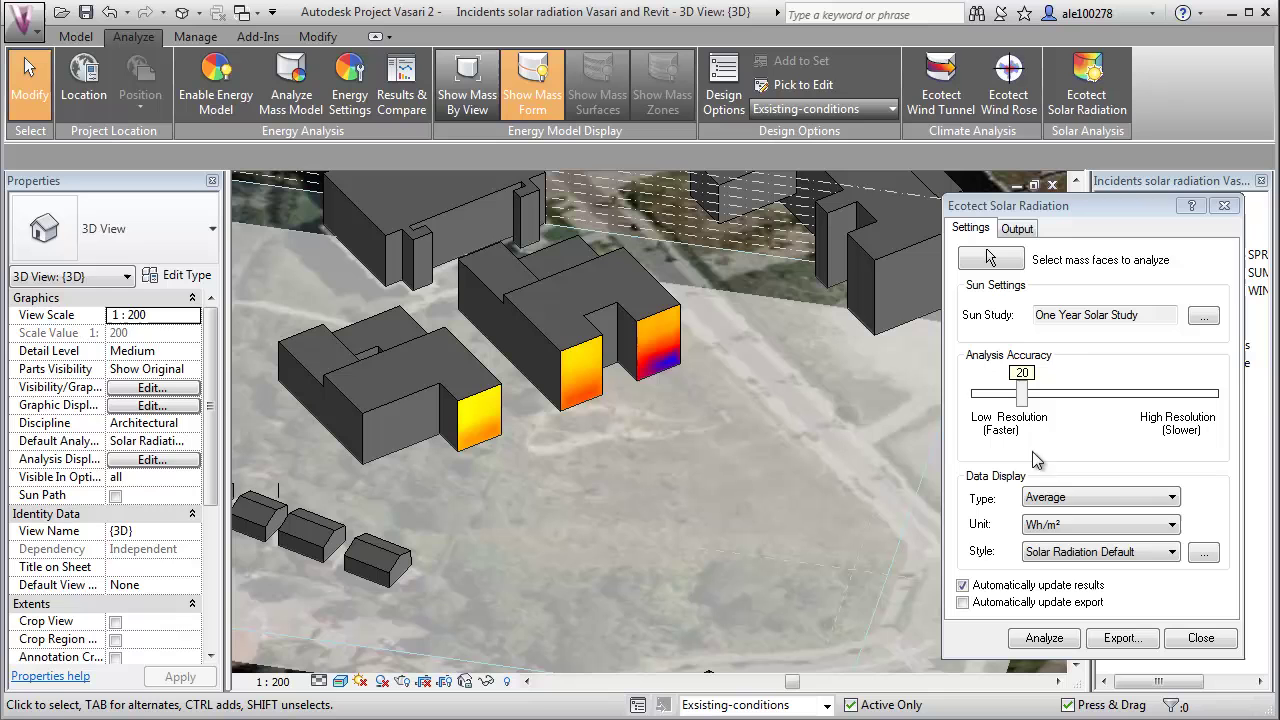
Keep the result type at Average and display the radiation results on the analyzed faces in the Numbers style
click(1100, 497)
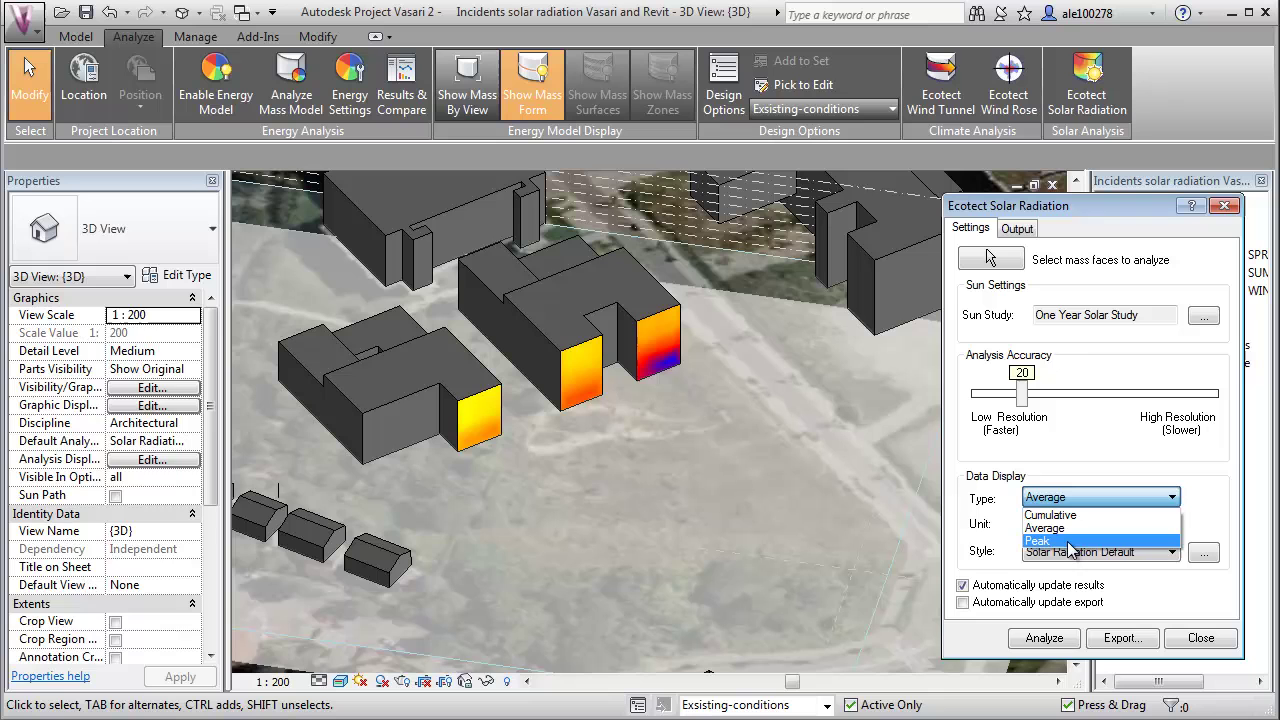
click(1073, 530)
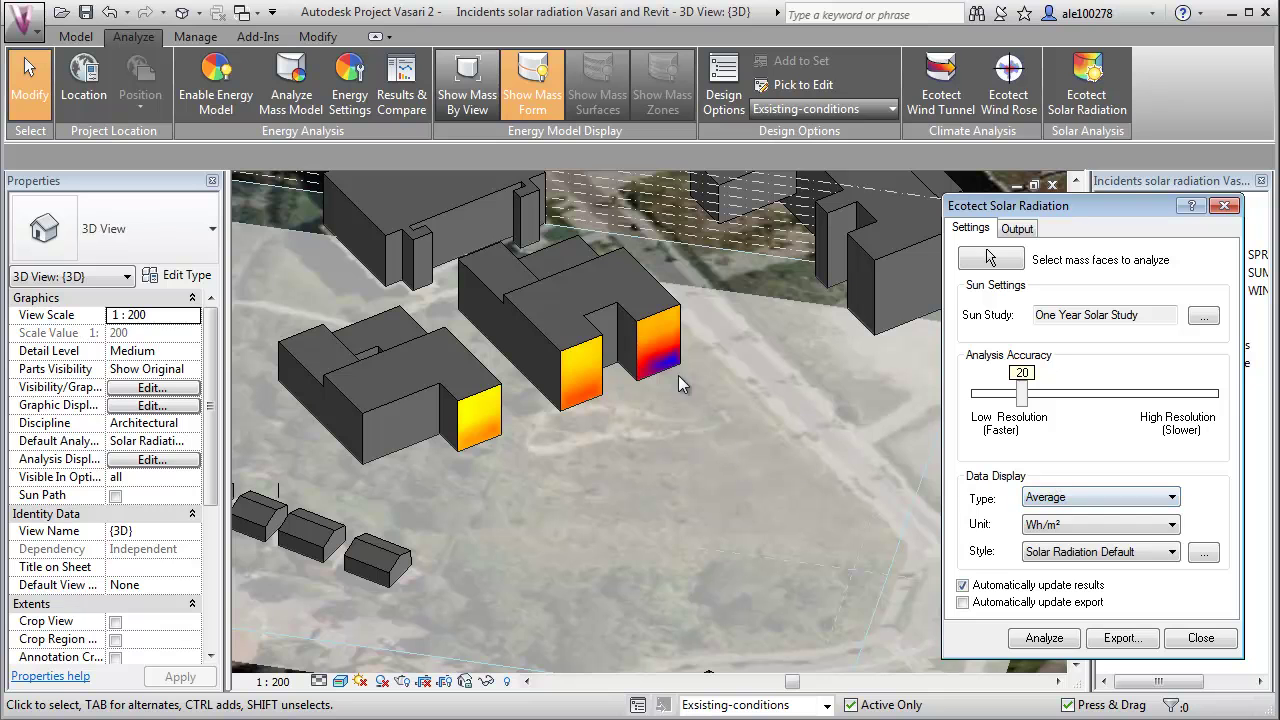
click(1148, 555)
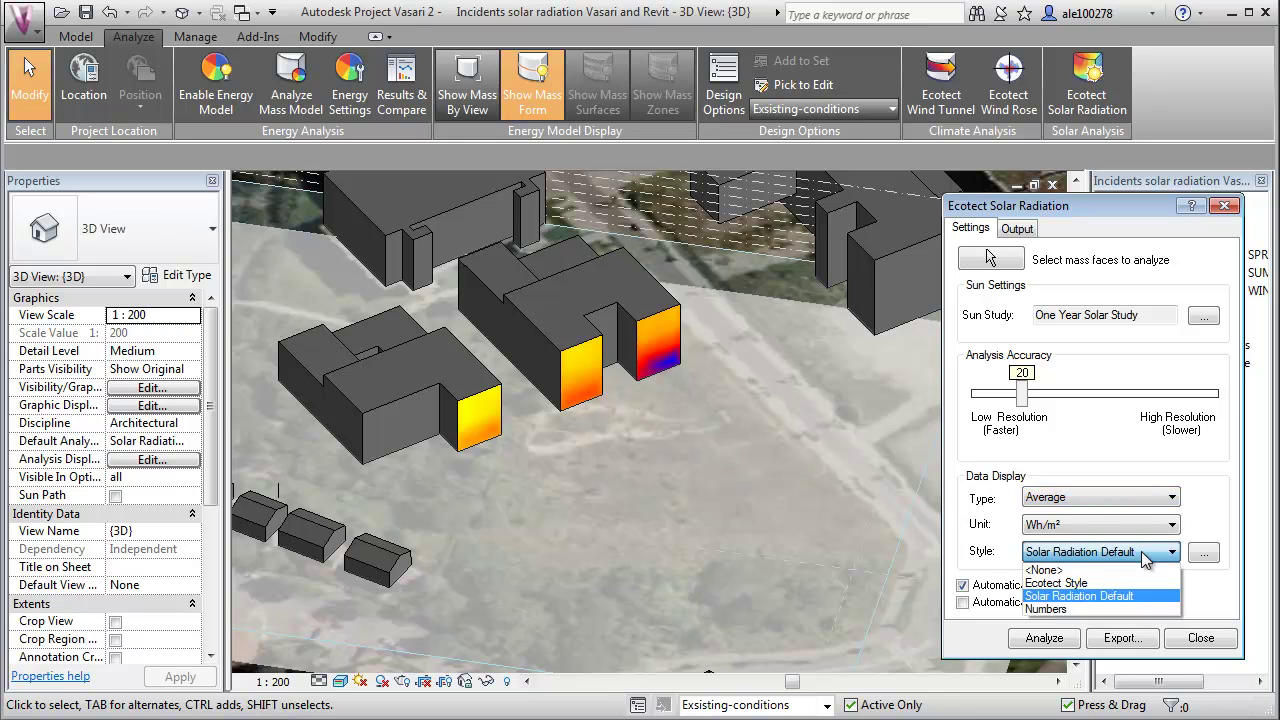
click(1148, 555)
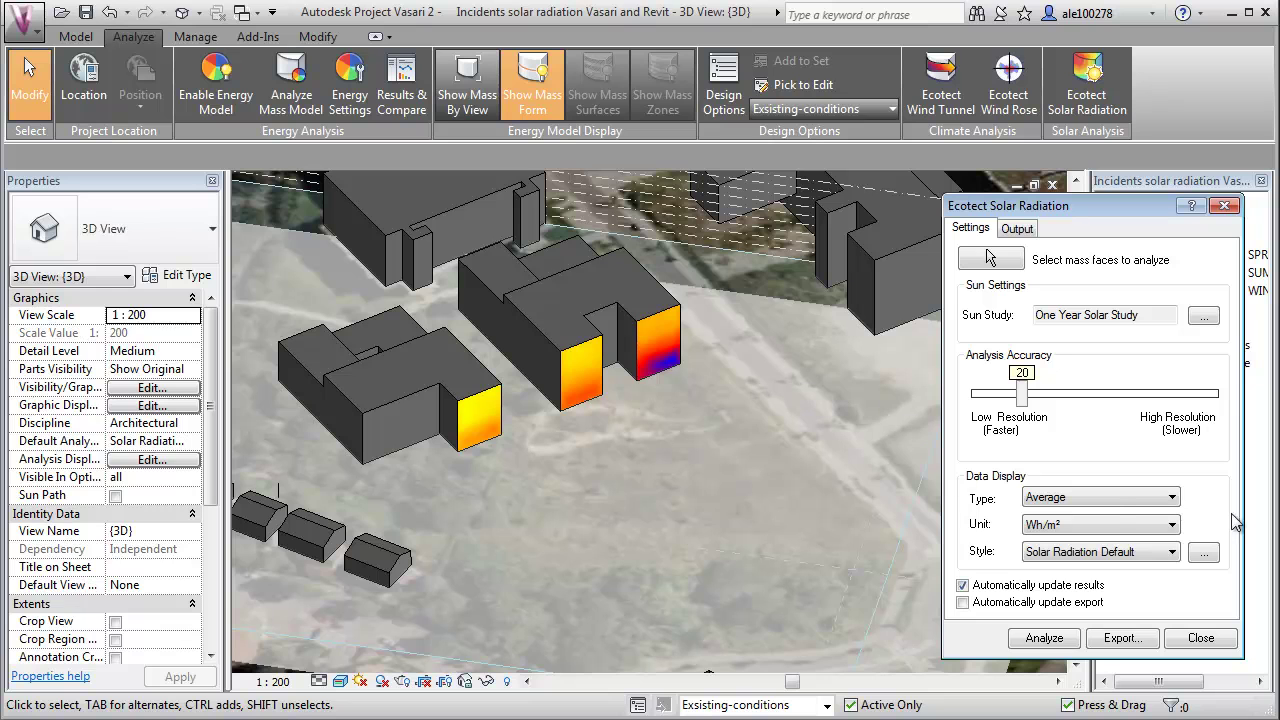
click(1097, 555)
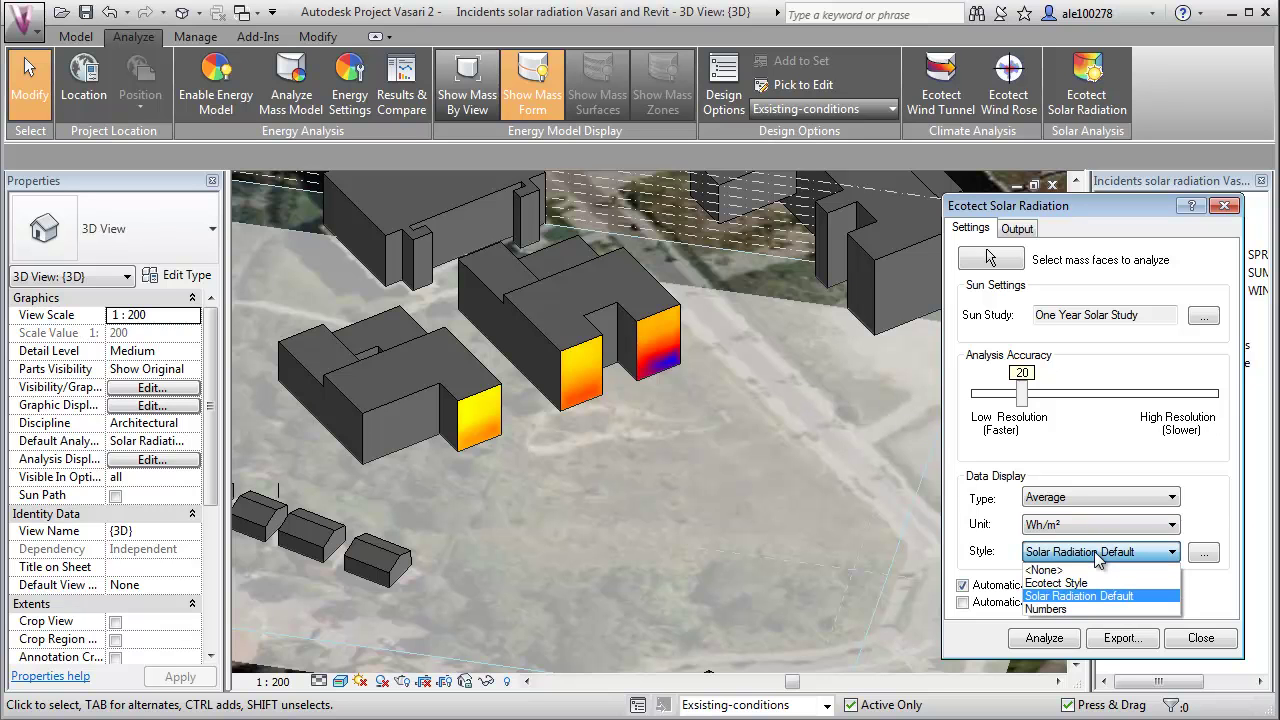
click(1068, 609)
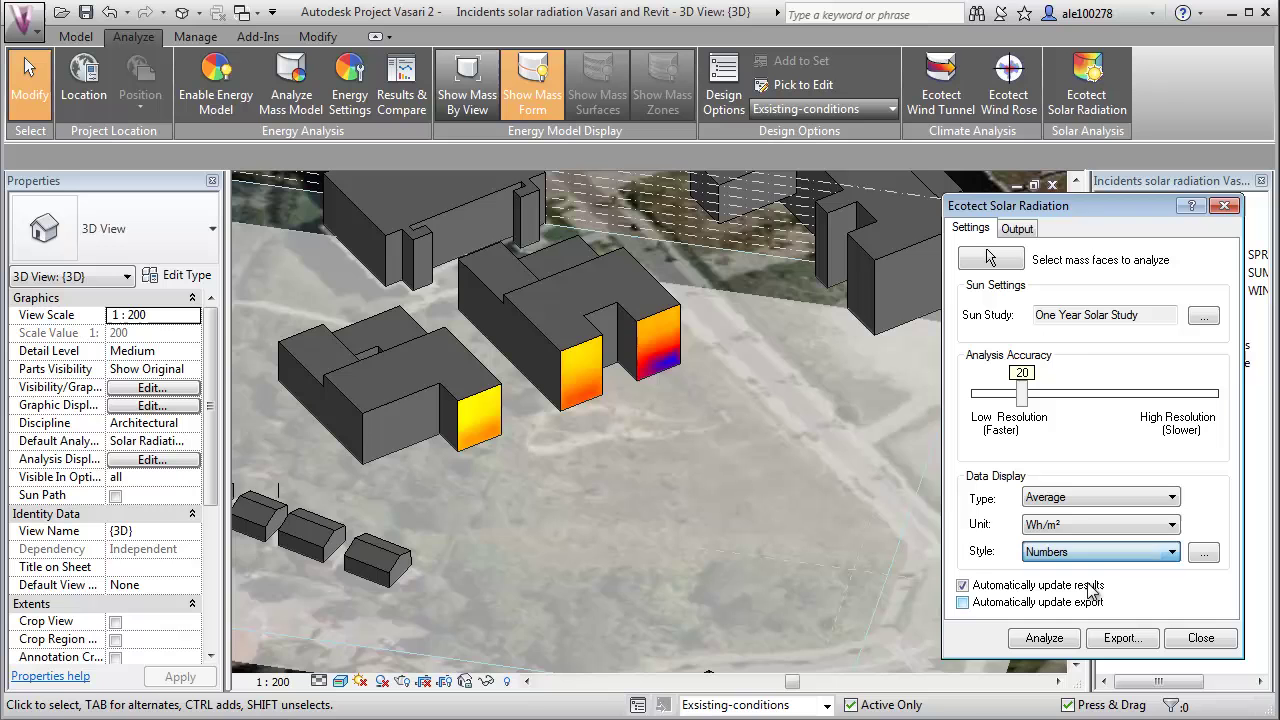
scroll(308, 488, up, 5)
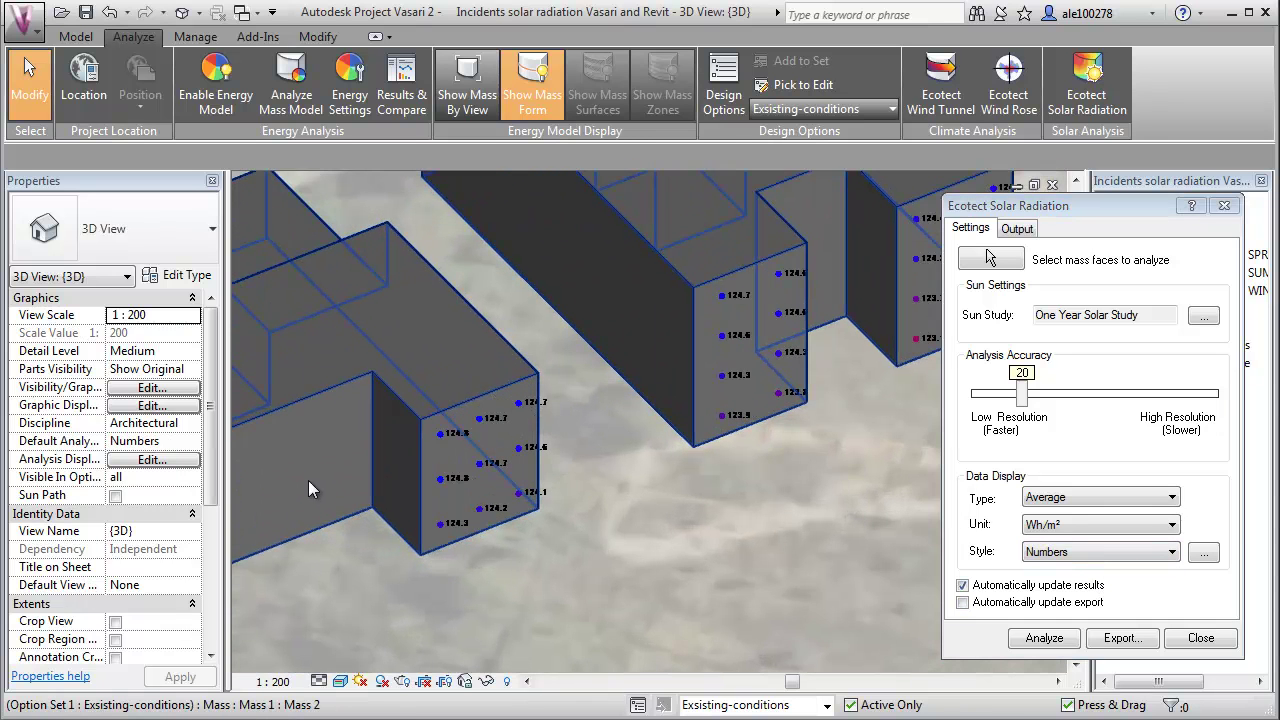
scroll(300, 492, down, 2)
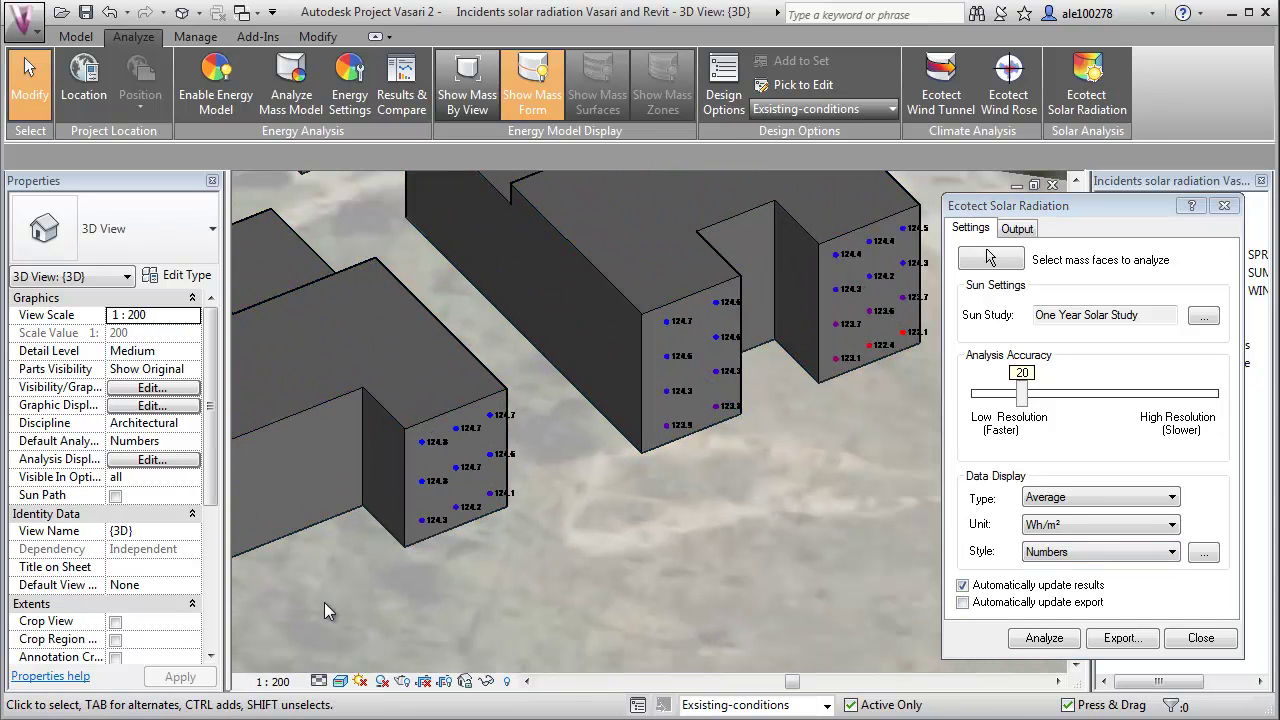
scroll(324, 602, down, 2)
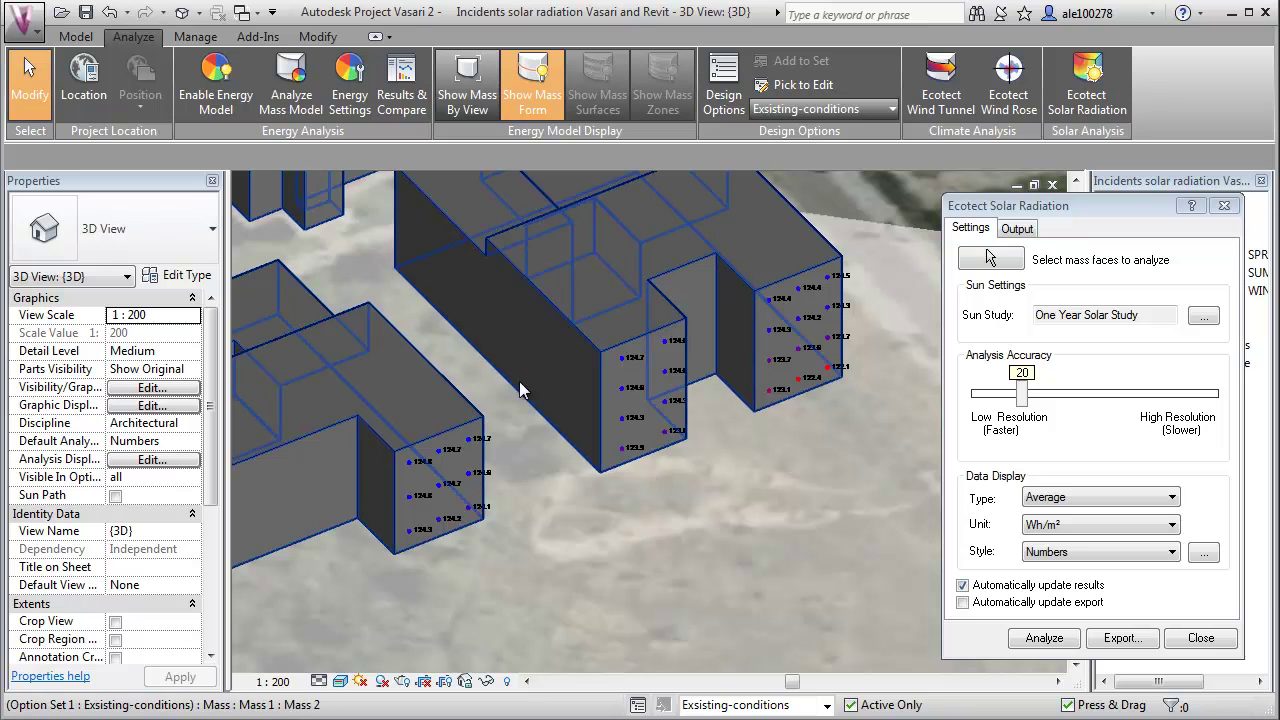
scroll(890, 434, up, 3)
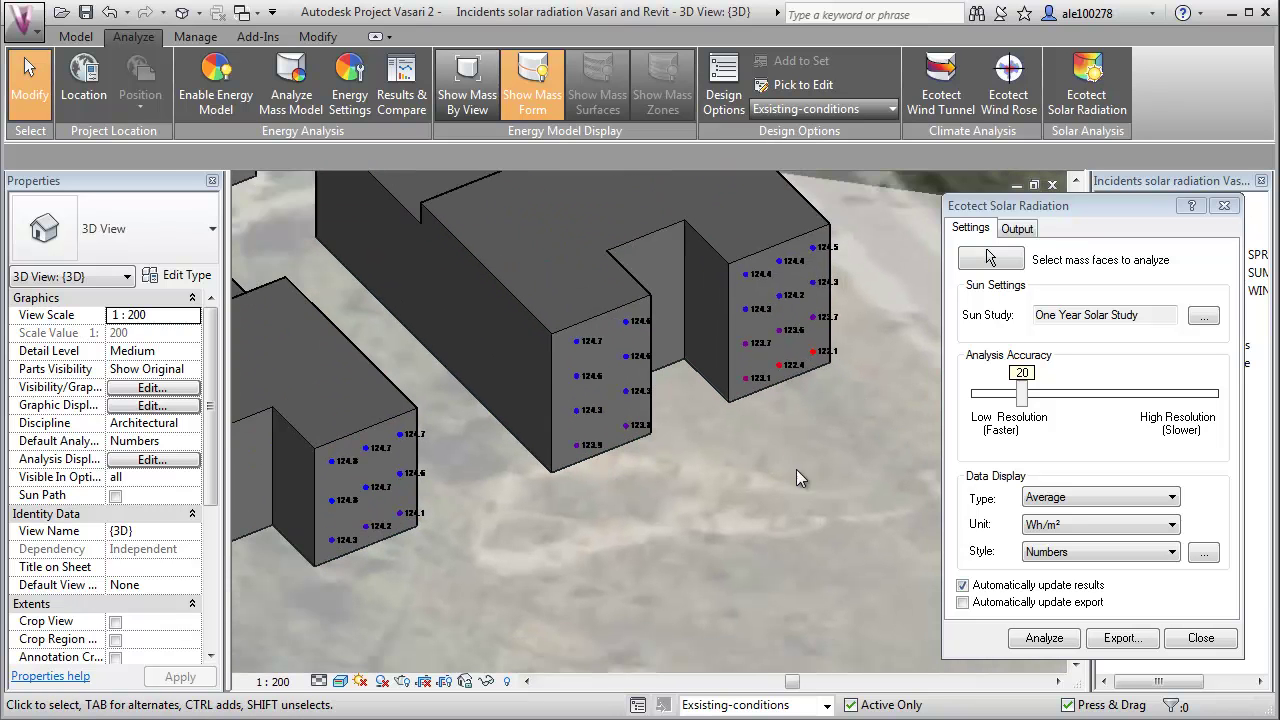
scroll(534, 525, down, 2)
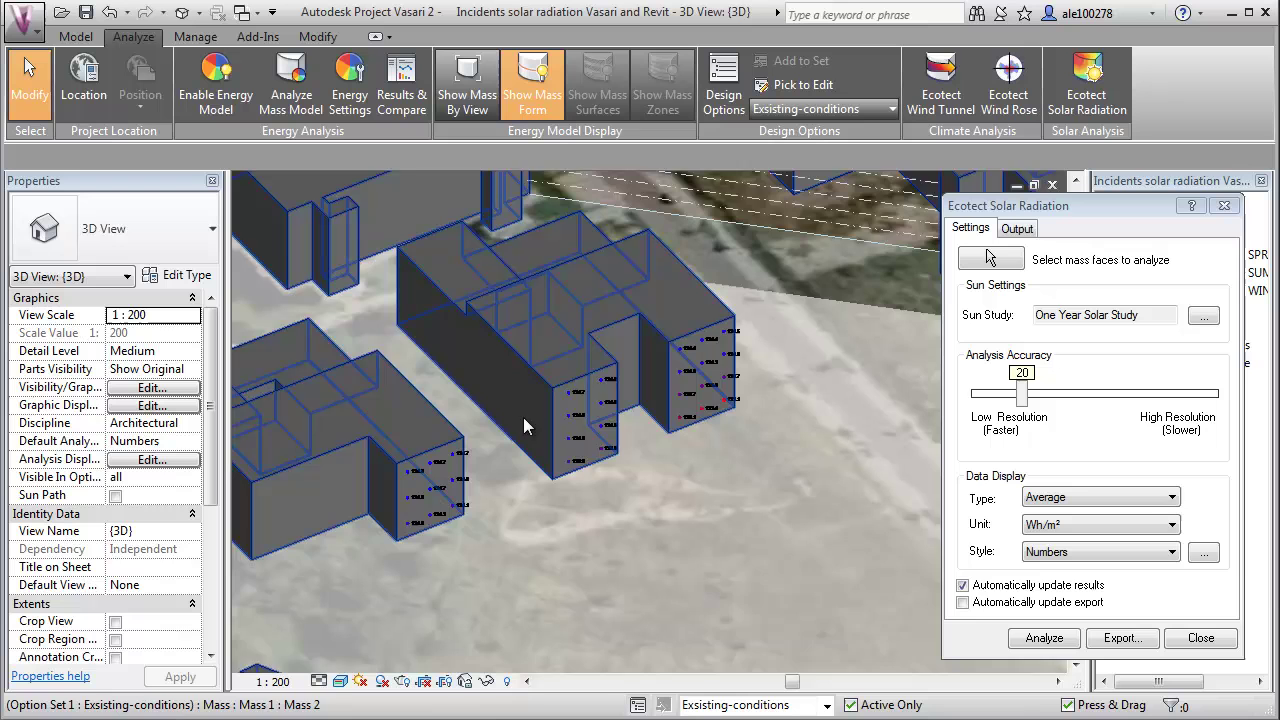
scroll(523, 417, down, 1)
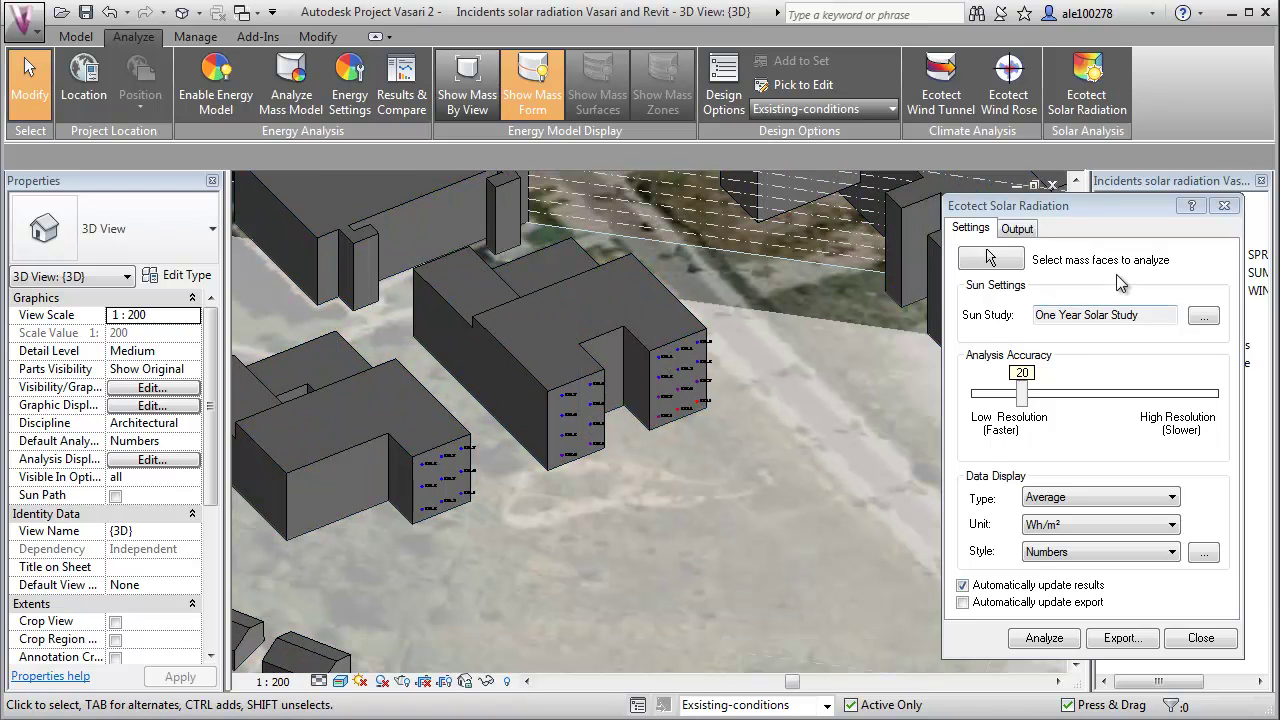
Export the radiation results as CSV to the exsisting file in the 3 - DATASETS folder
drag(1088, 207, 1024, 107)
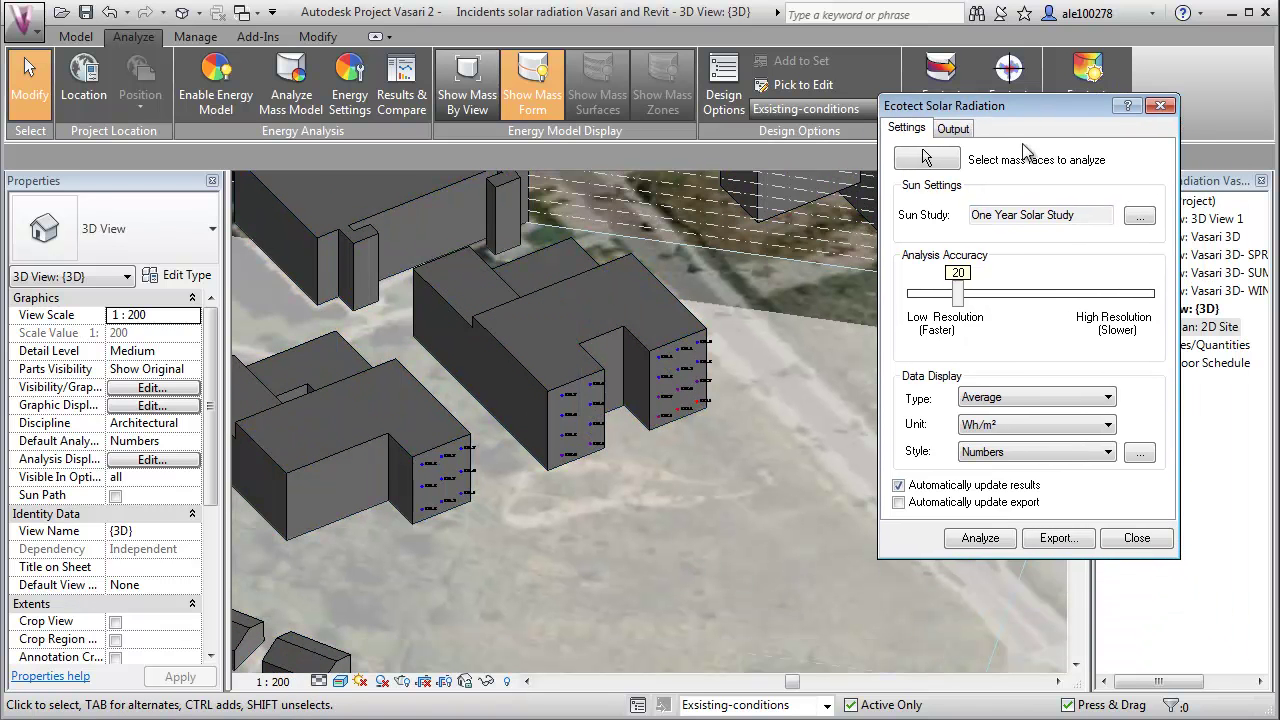
click(1057, 539)
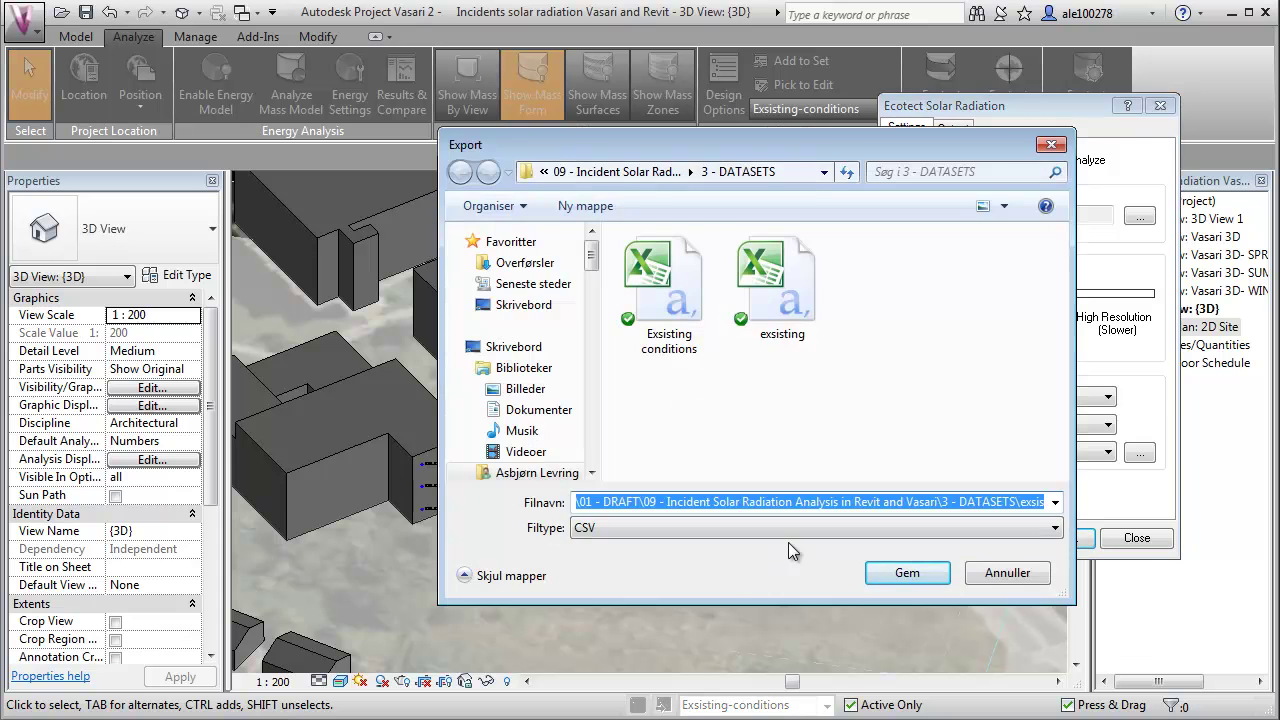
click(795, 318)
click(907, 574)
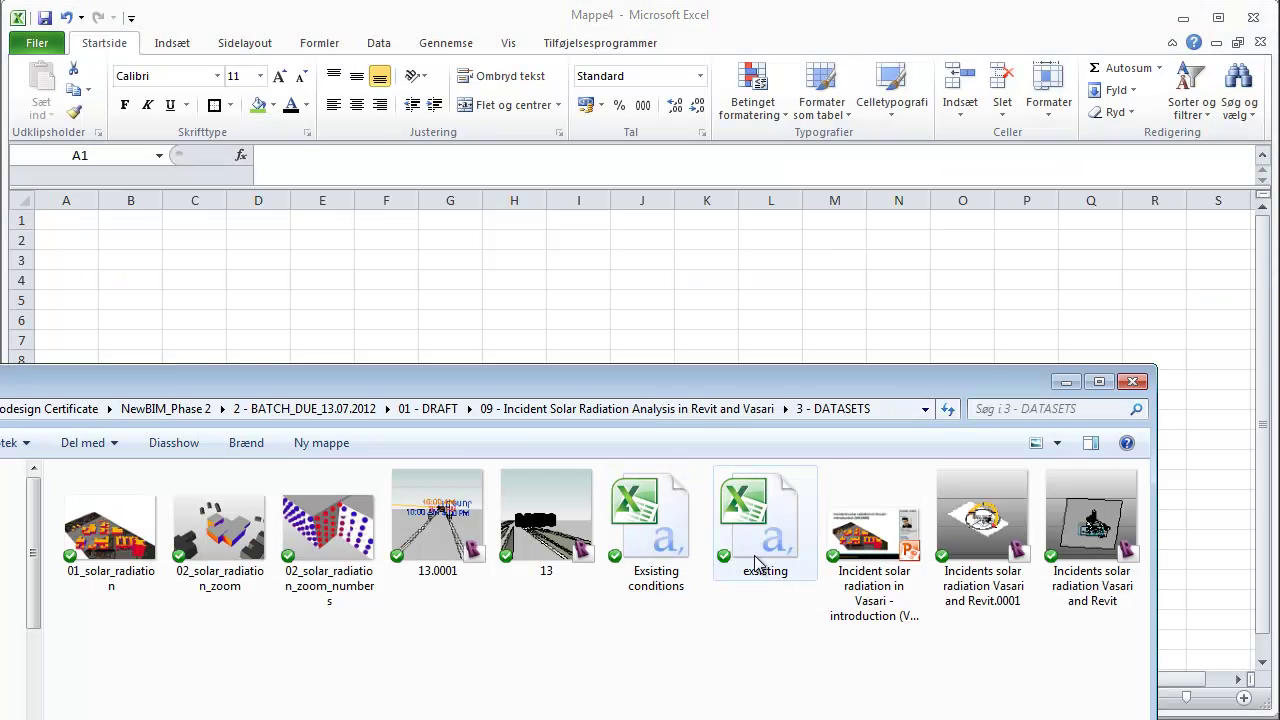
Open the exported exsisting.csv in Excel, fit columns B, C and D to their contents, and look through the insolation values
drag(757, 560, 311, 284)
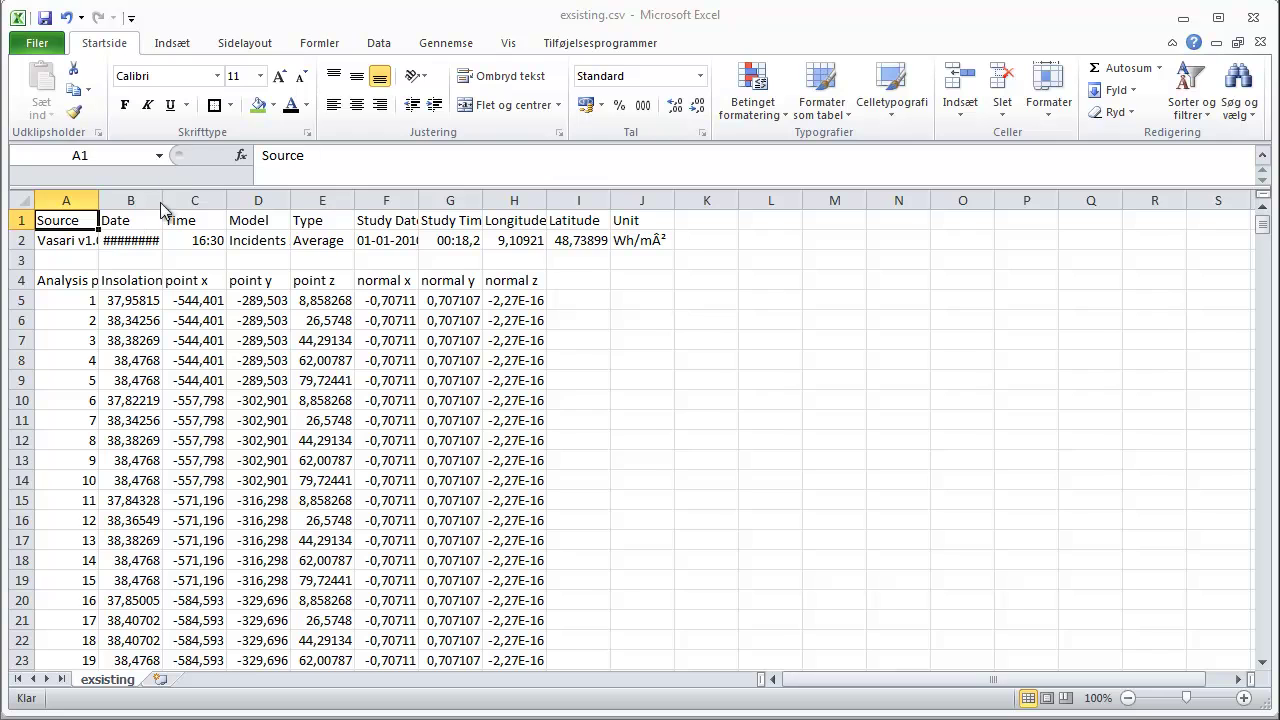
double_click(162, 200)
double_click(269, 200)
double_click(365, 201)
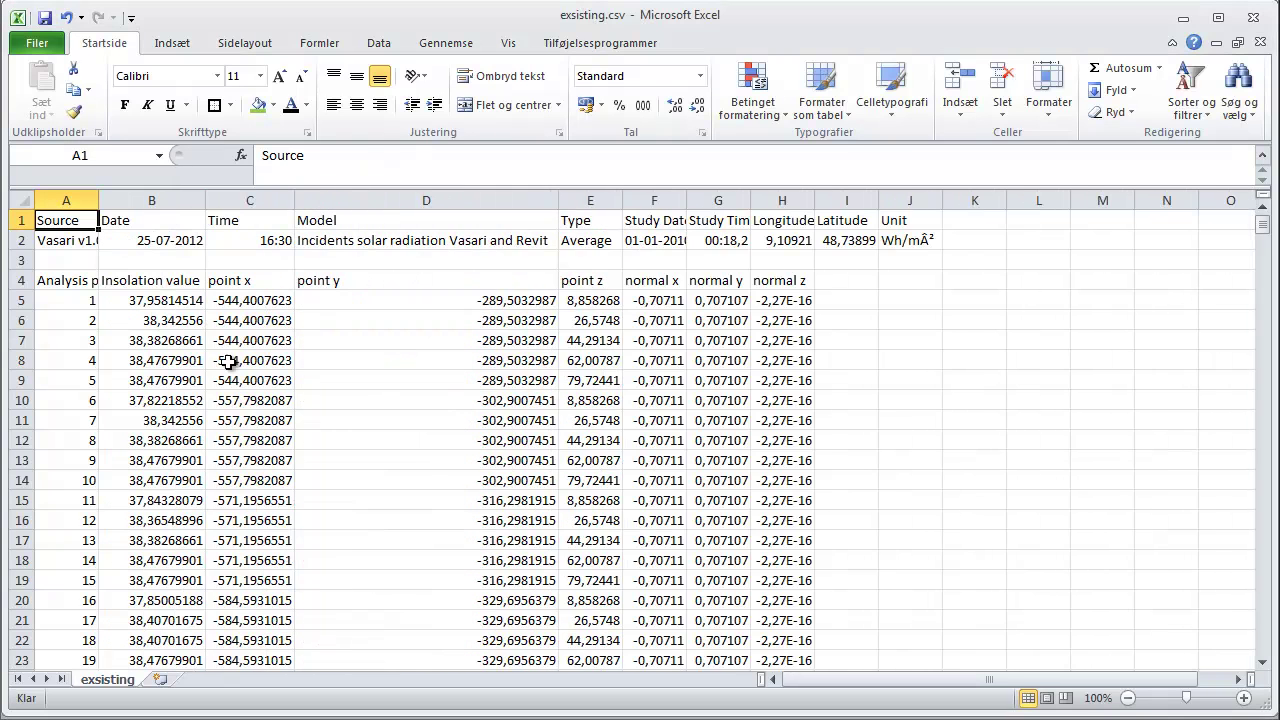
scroll(229, 365, down, 7)
scroll(275, 362, down, 20)
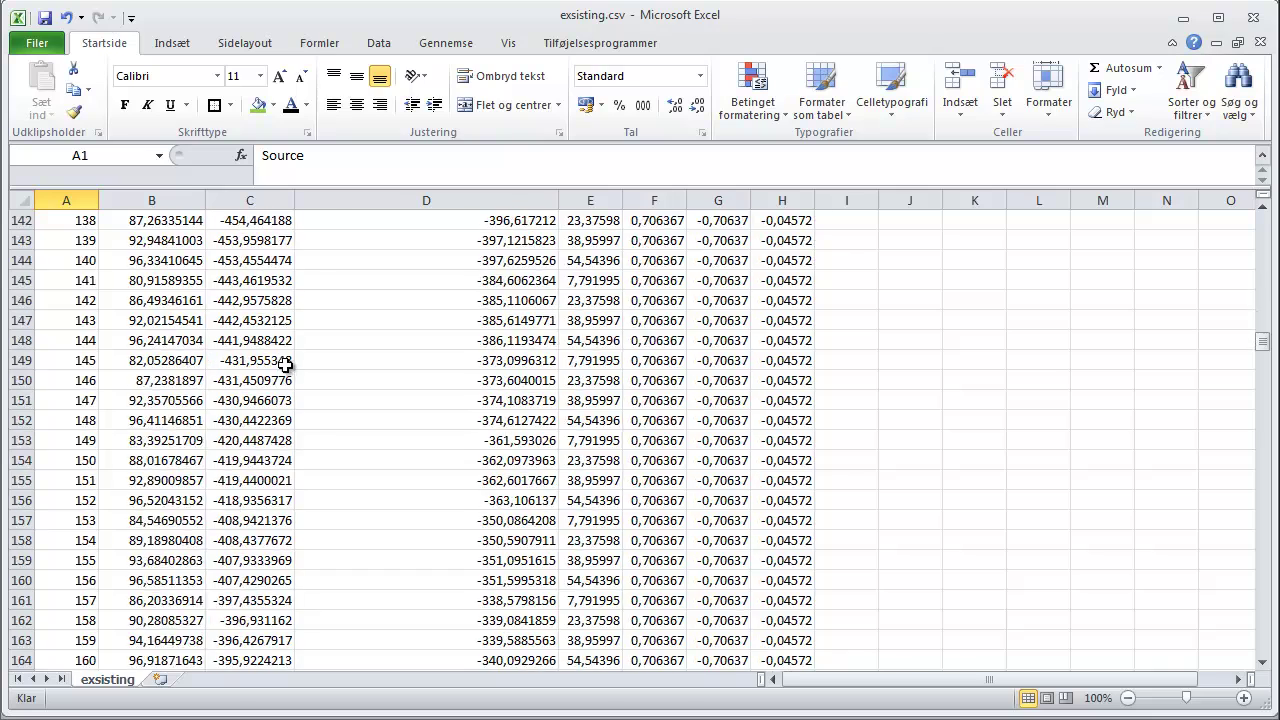
scroll(310, 366, up, 20)
scroll(315, 372, up, 4)
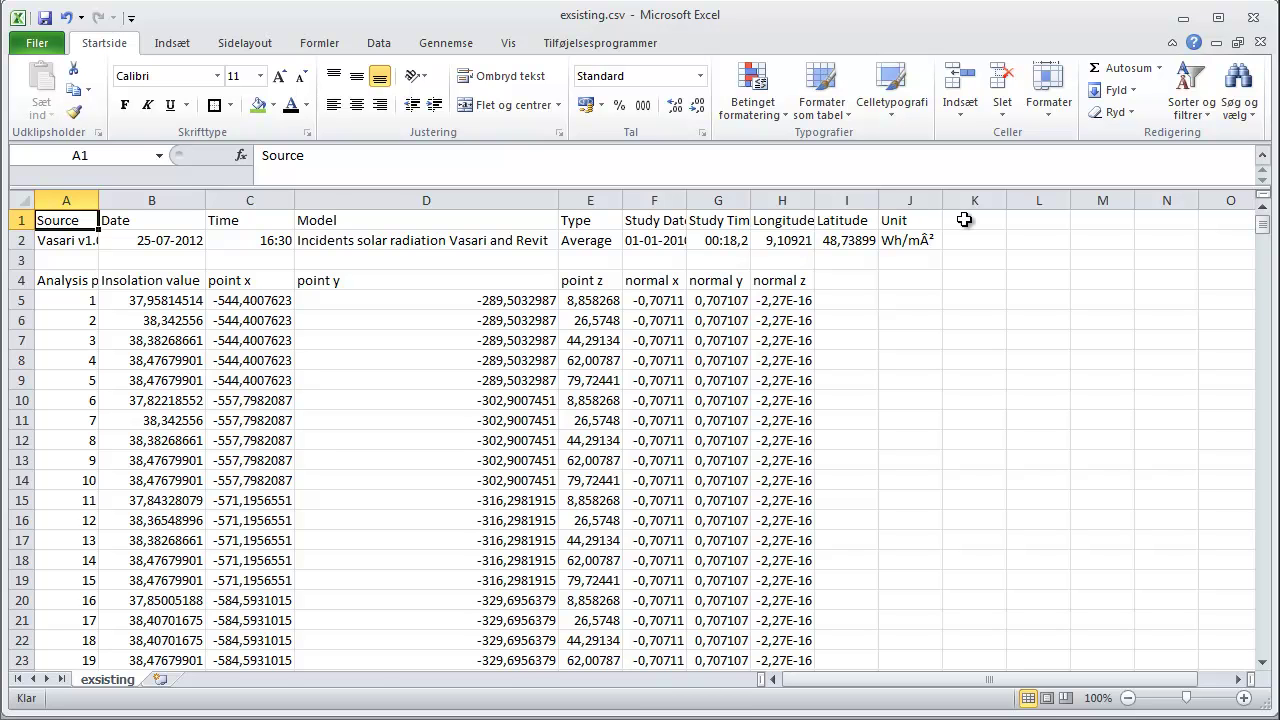
click(1181, 19)
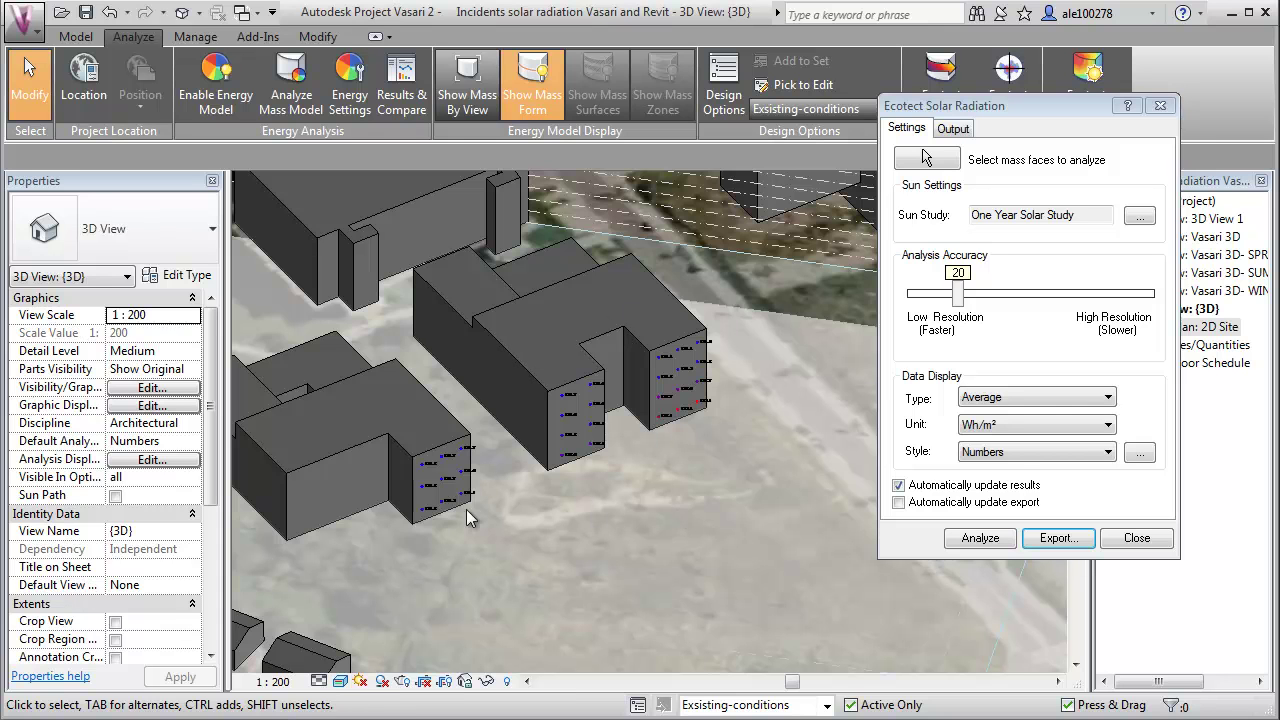
scroll(432, 514, up, 2)
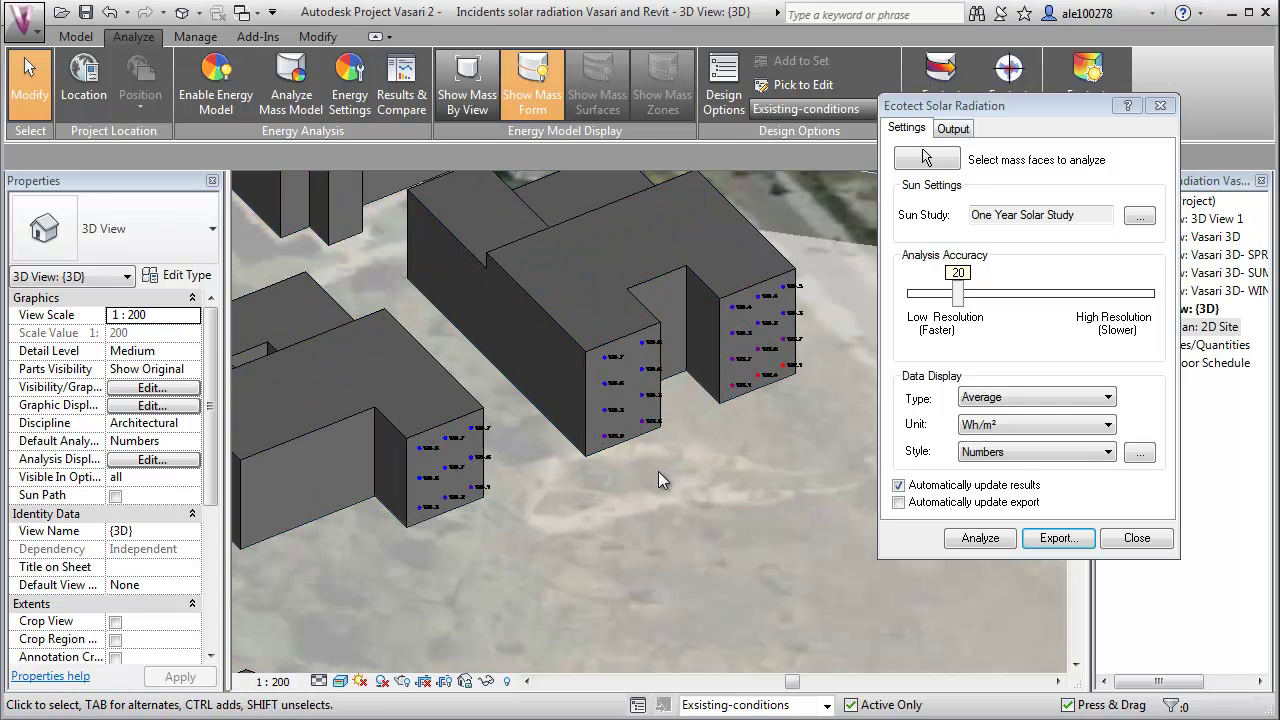
scroll(658, 471, down, 2)
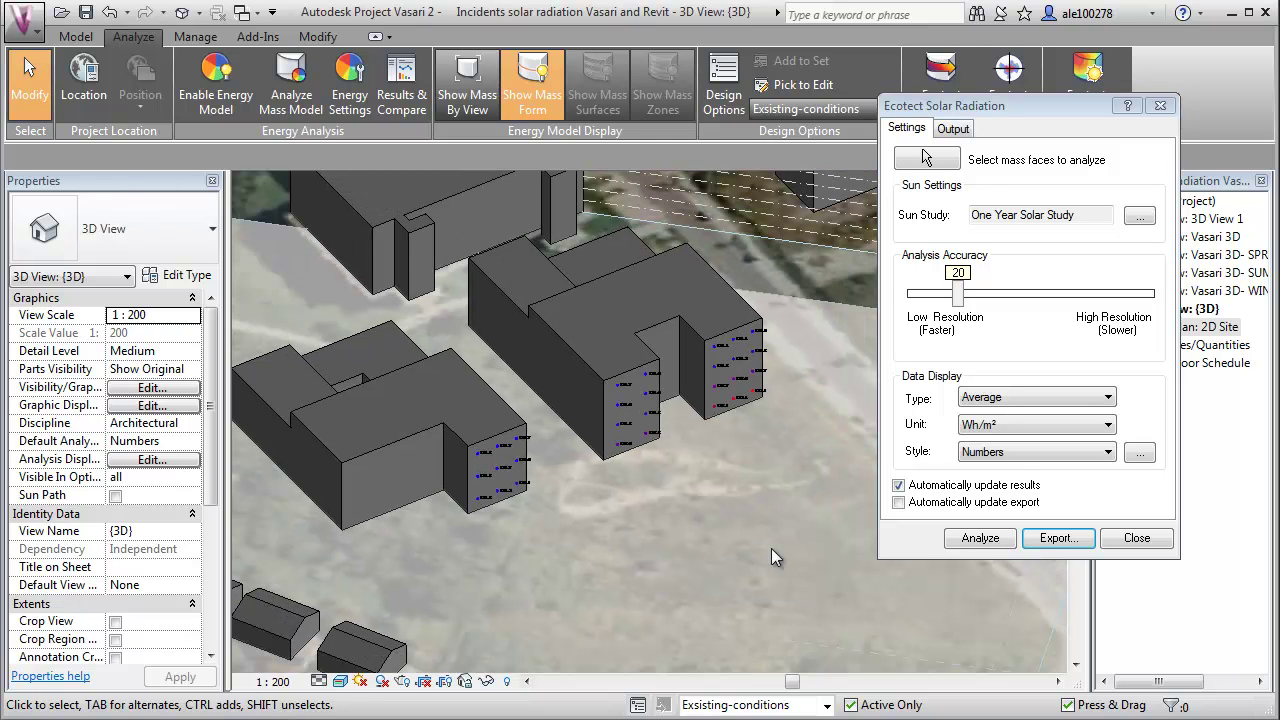
scroll(800, 554, up, 1)
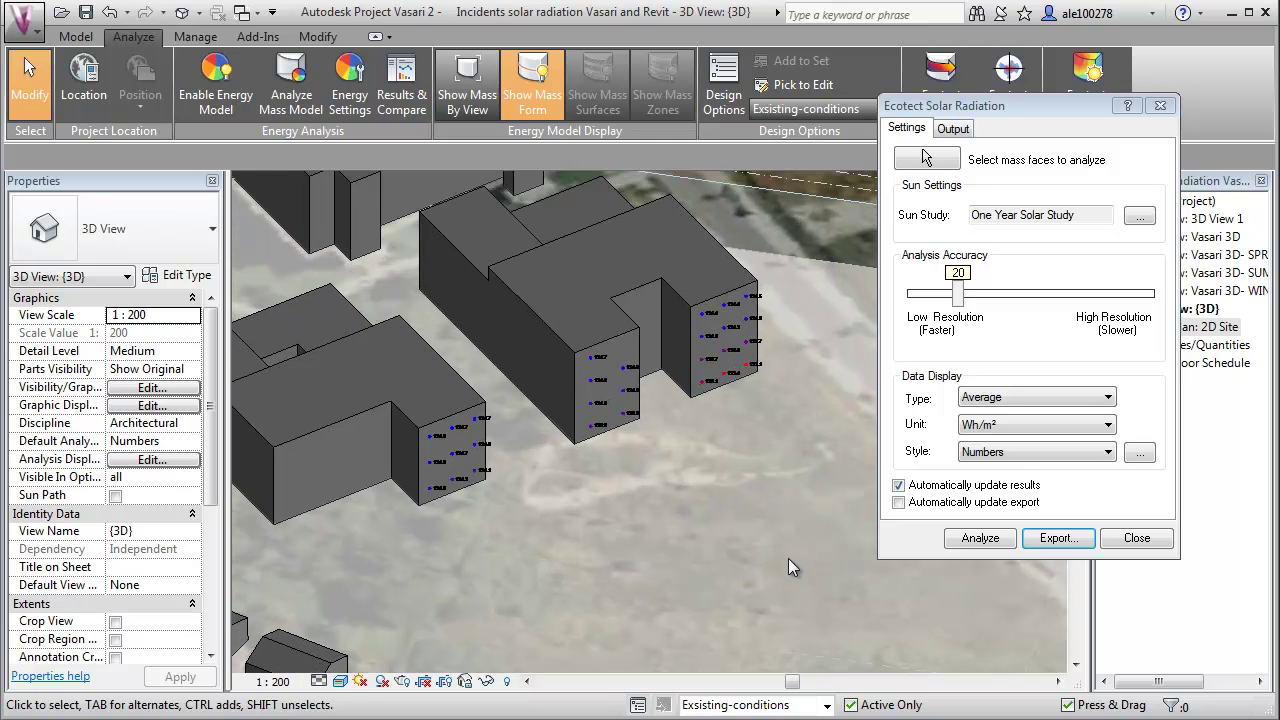
scroll(720, 466, down, 1)
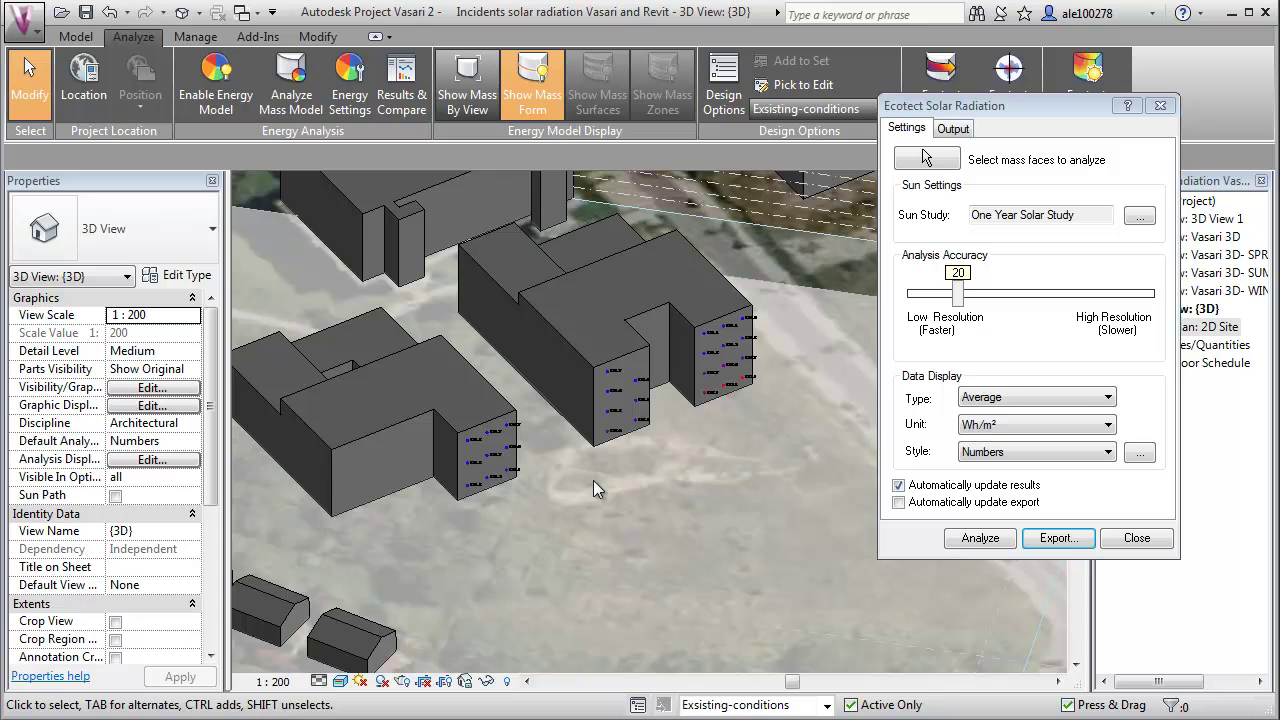
scroll(593, 480, up, 1)
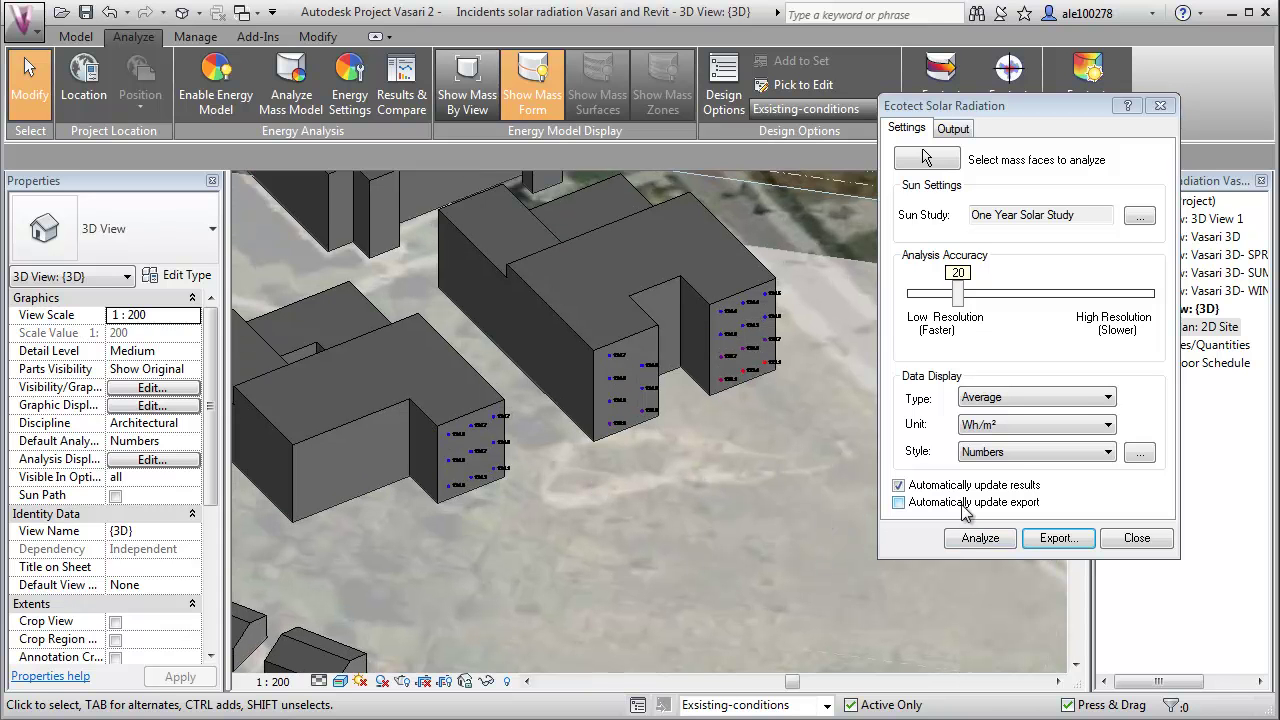
Switch the active design option to New envelopment (primary) in the 3D view
scroll(620, 385, down, 4)
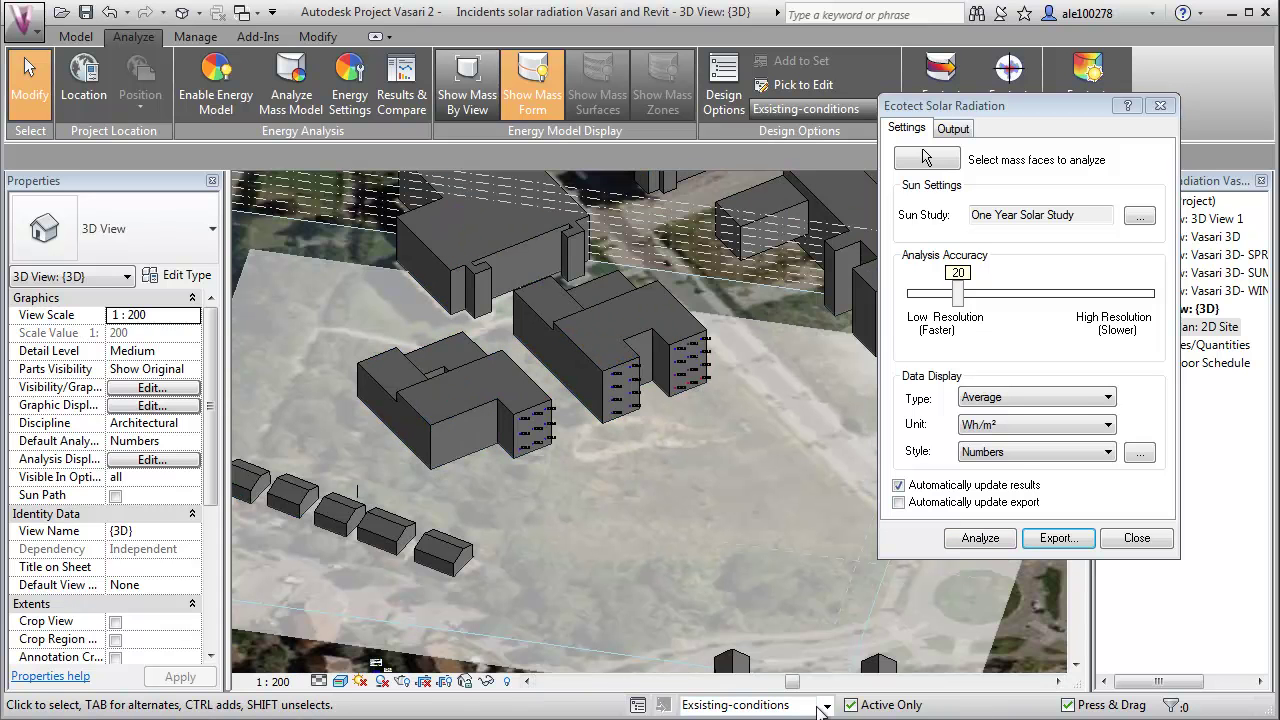
click(826, 705)
click(863, 620)
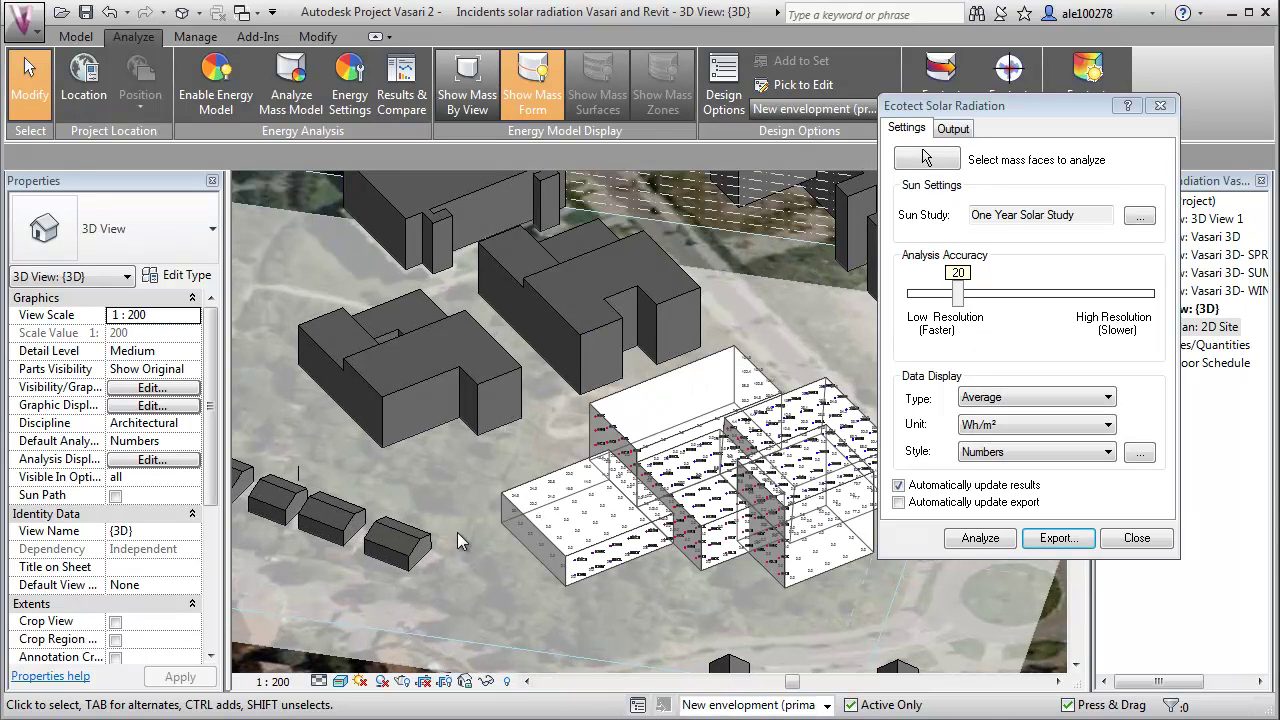
scroll(457, 532, up, 1)
scroll(433, 531, down, 2)
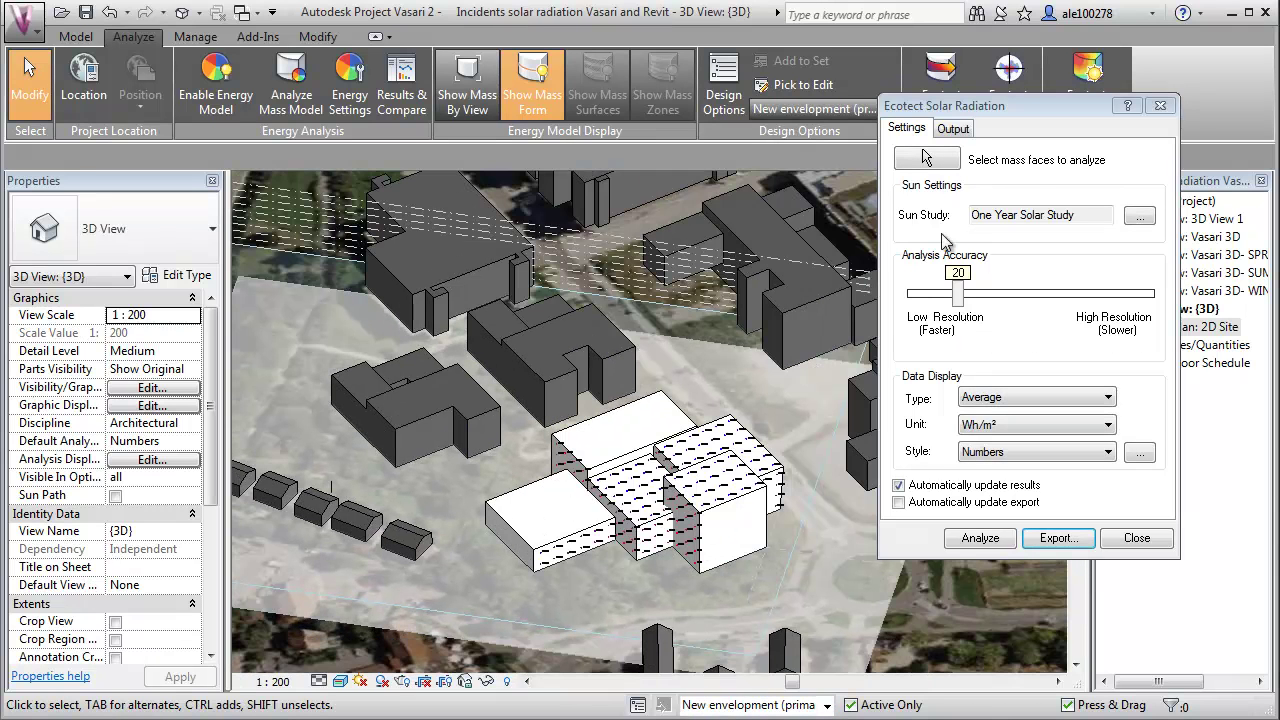
Select the remaining unselected faces of the new envelopment masses and run the solar radiation analysis on the complete face selection
click(927, 158)
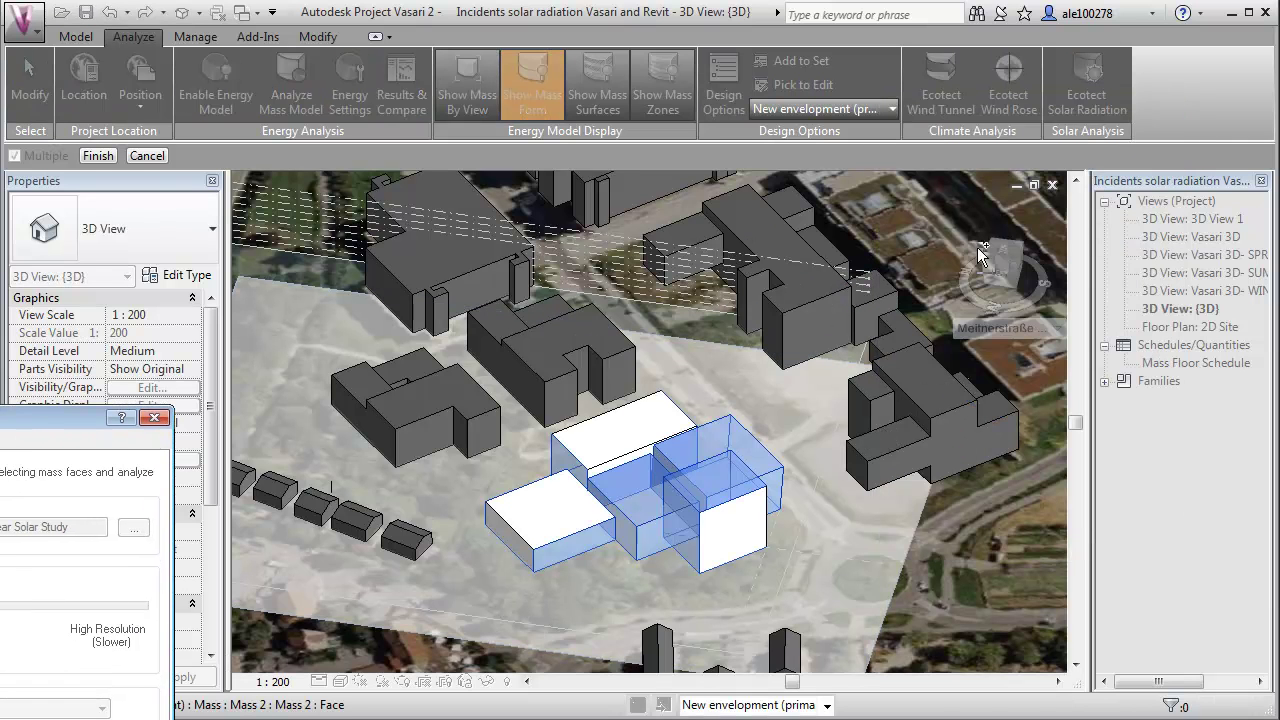
click(615, 425)
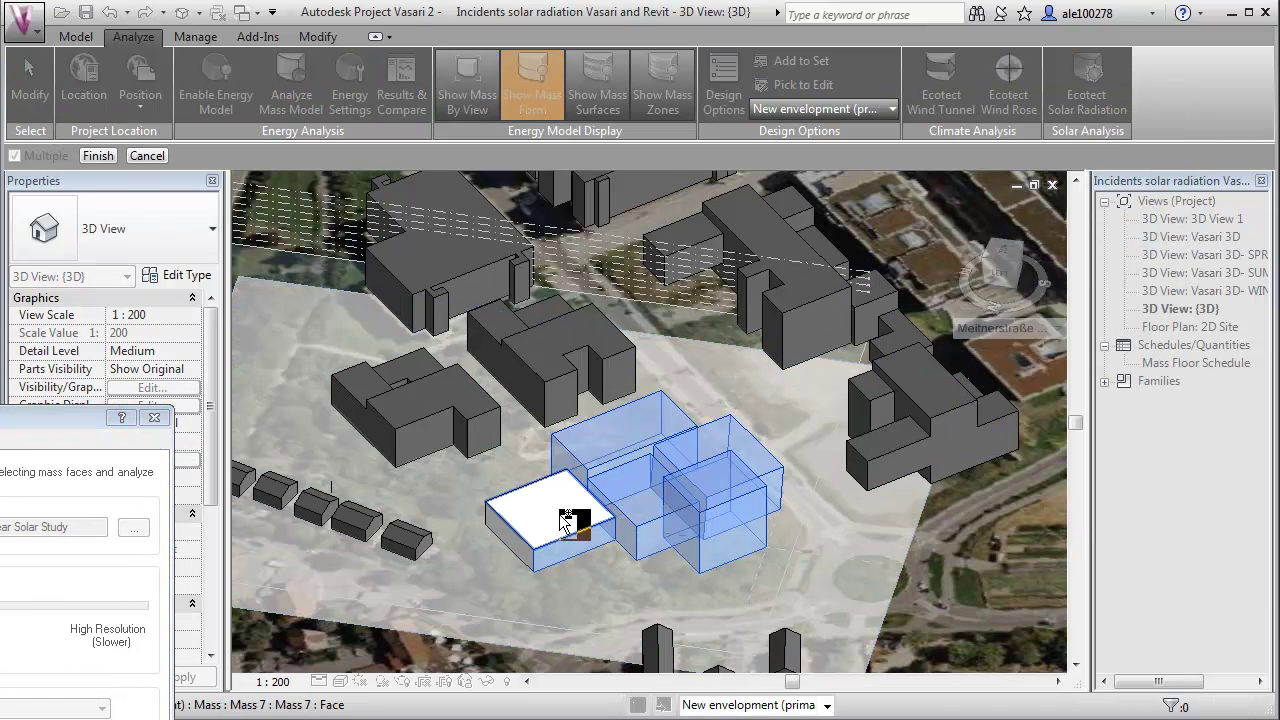
click(540, 535)
shift+middle_drag(538, 545, 533, 568)
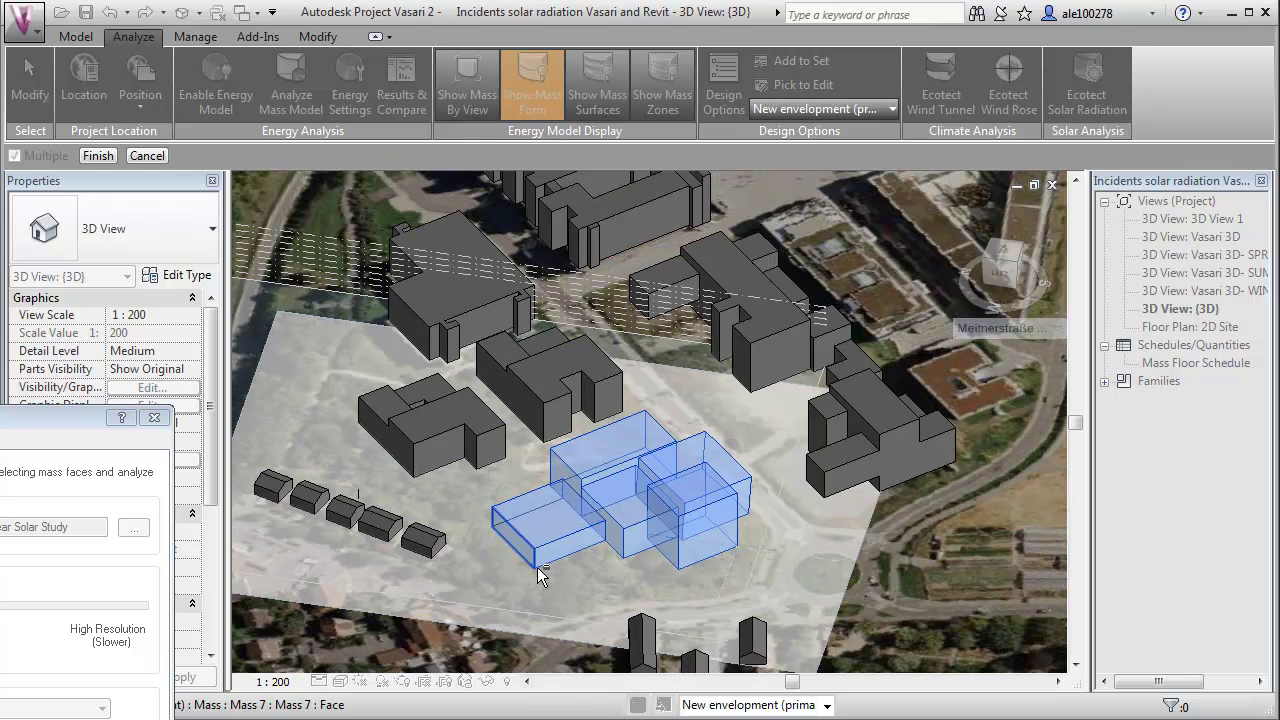
click(98, 155)
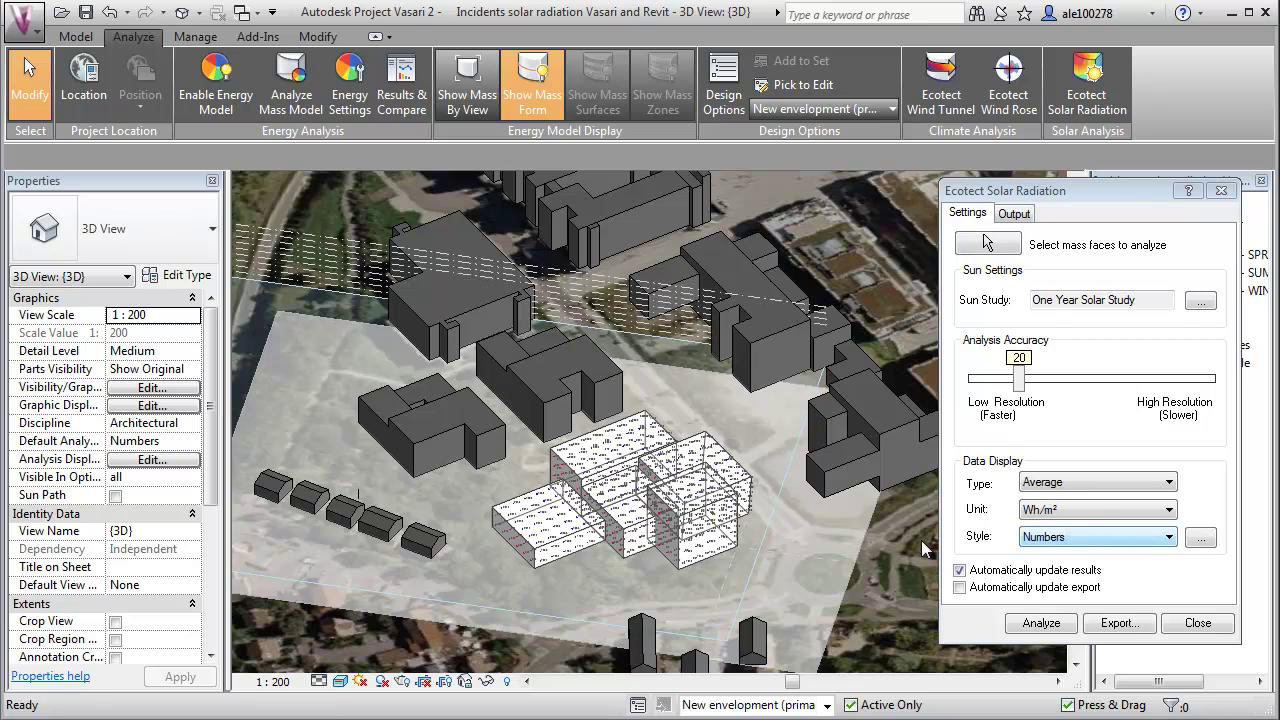
Display the new masses' radiation results in the Solar Radiation Default style and close the Ecotect Solar Radiation settings
scroll(688, 570, up, 3)
scroll(688, 570, down, 1)
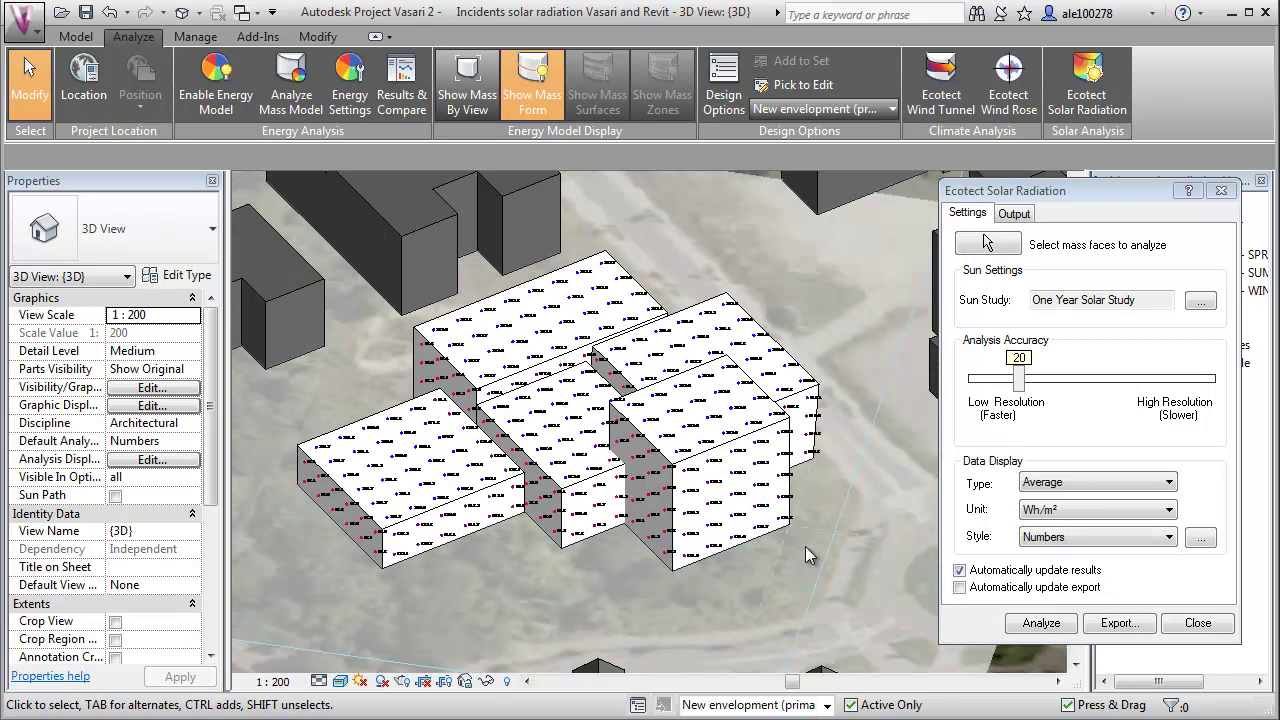
click(1097, 537)
click(1090, 565)
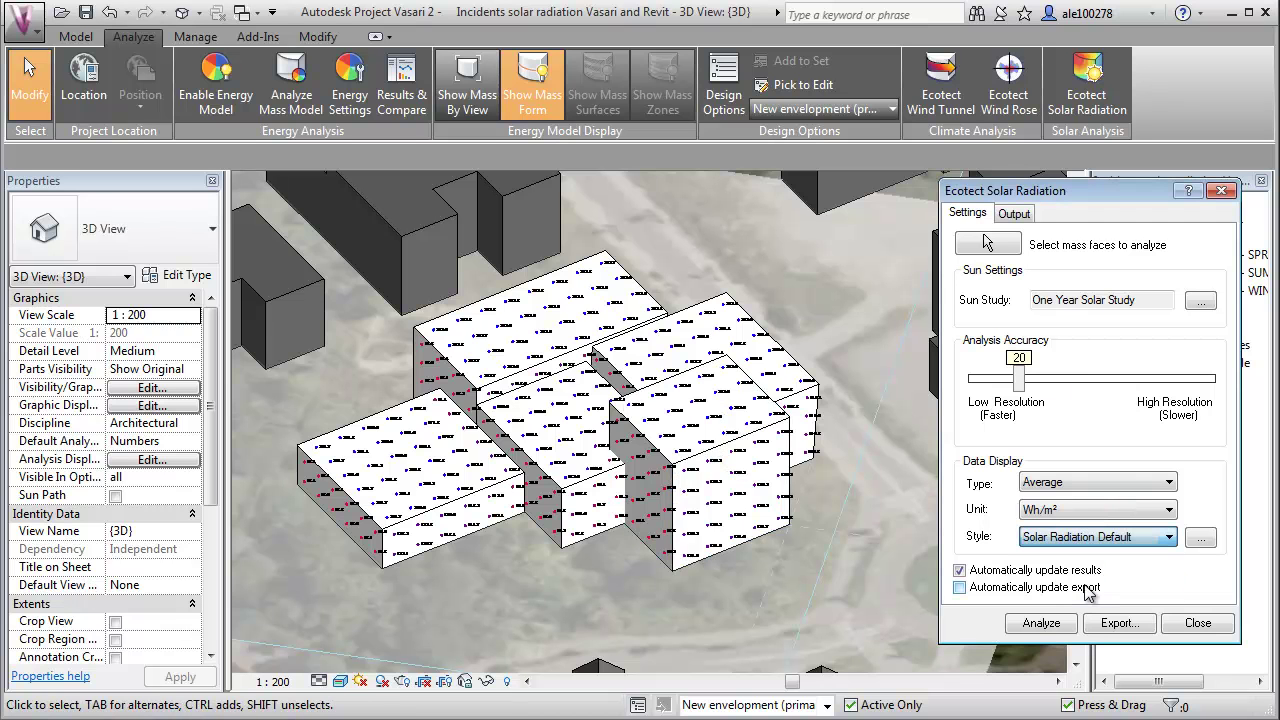
scroll(828, 550, down, 1)
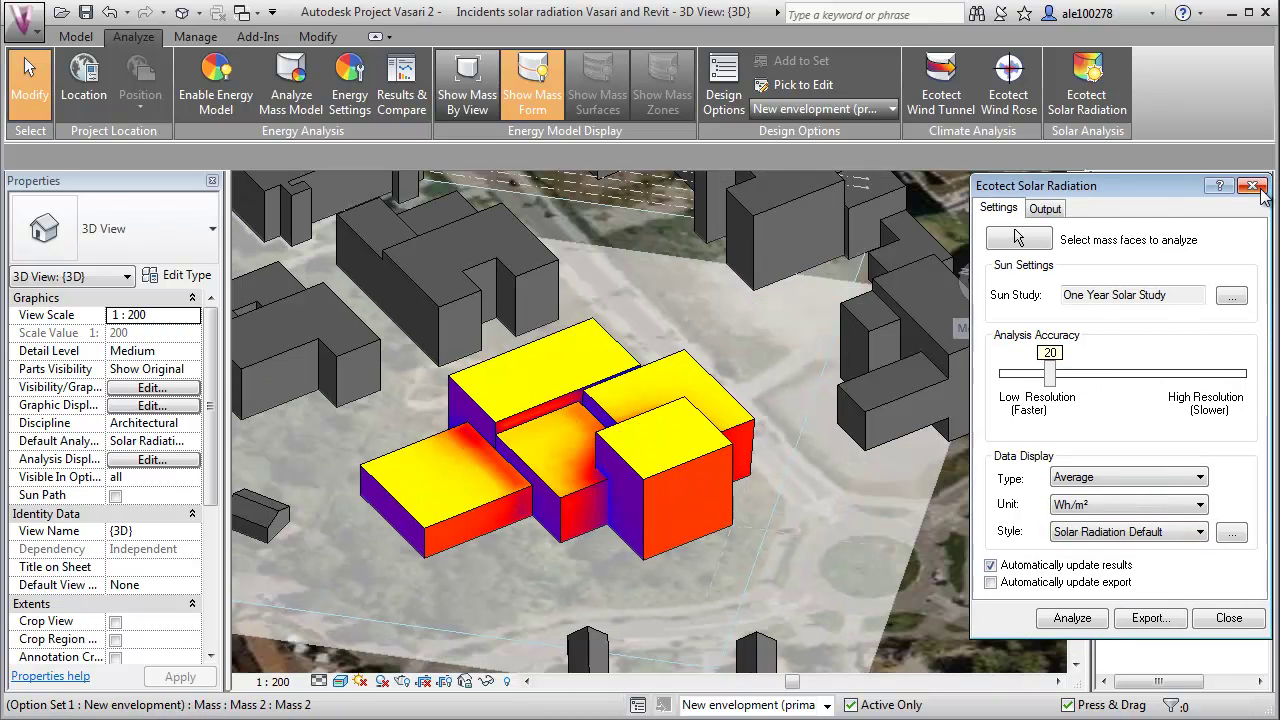
key(Escape)
shift+middle_drag(804, 560, 883, 446)
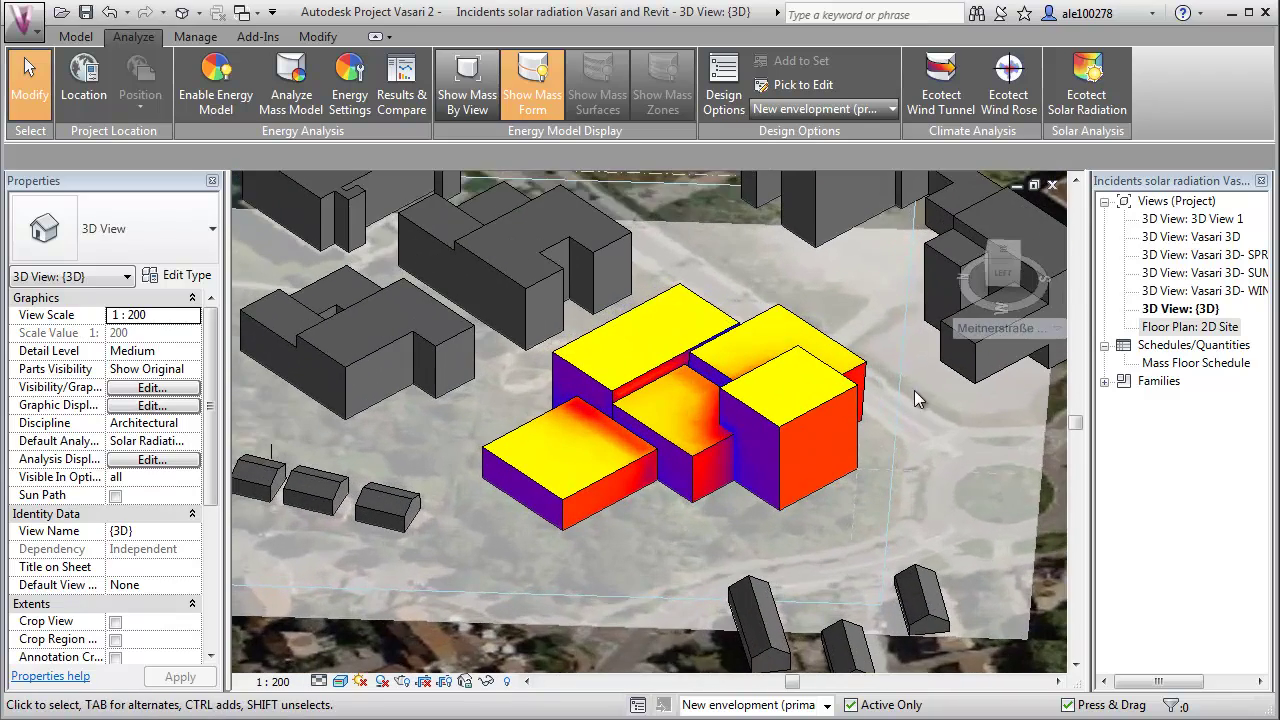
shift+middle_drag(548, 357, 437, 483)
scroll(455, 557, up, 2)
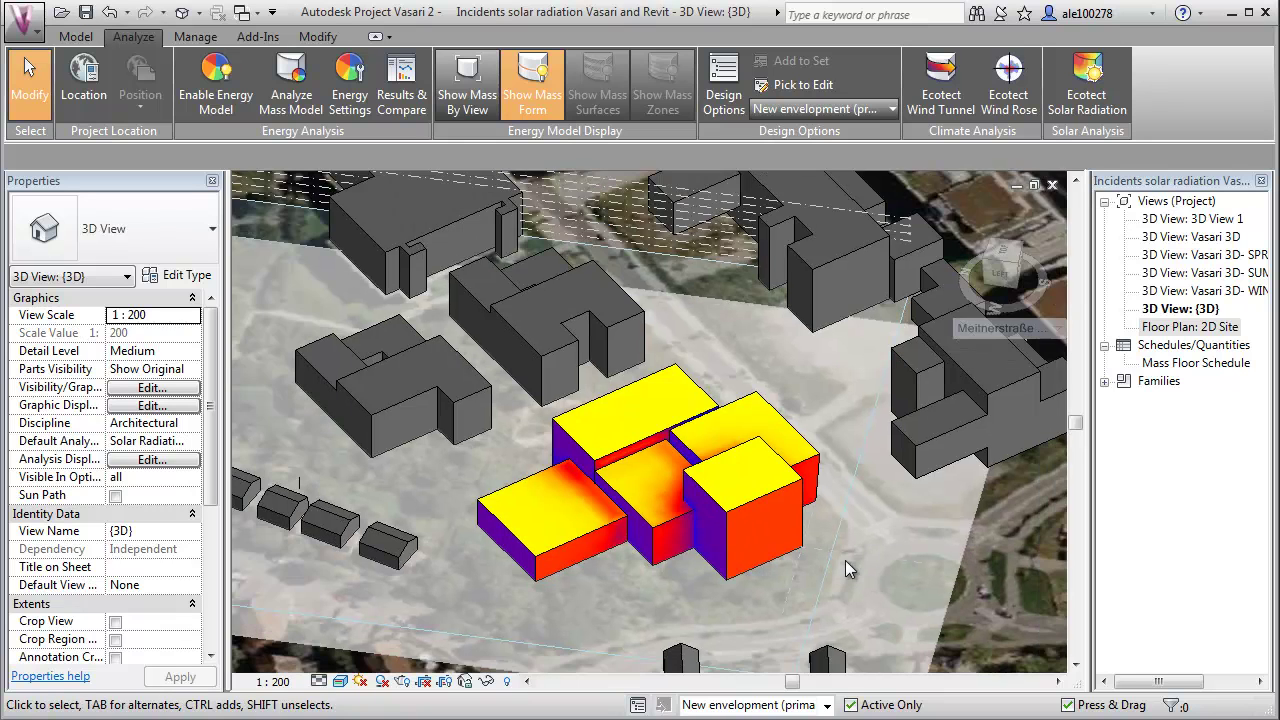
mouse_move(845, 560)
shift+middle_down()
mouse_move(662, 628)
mouse_move(871, 596)
mouse_move(843, 570)
shift+middle_up()
scroll(843, 570, up, 4)
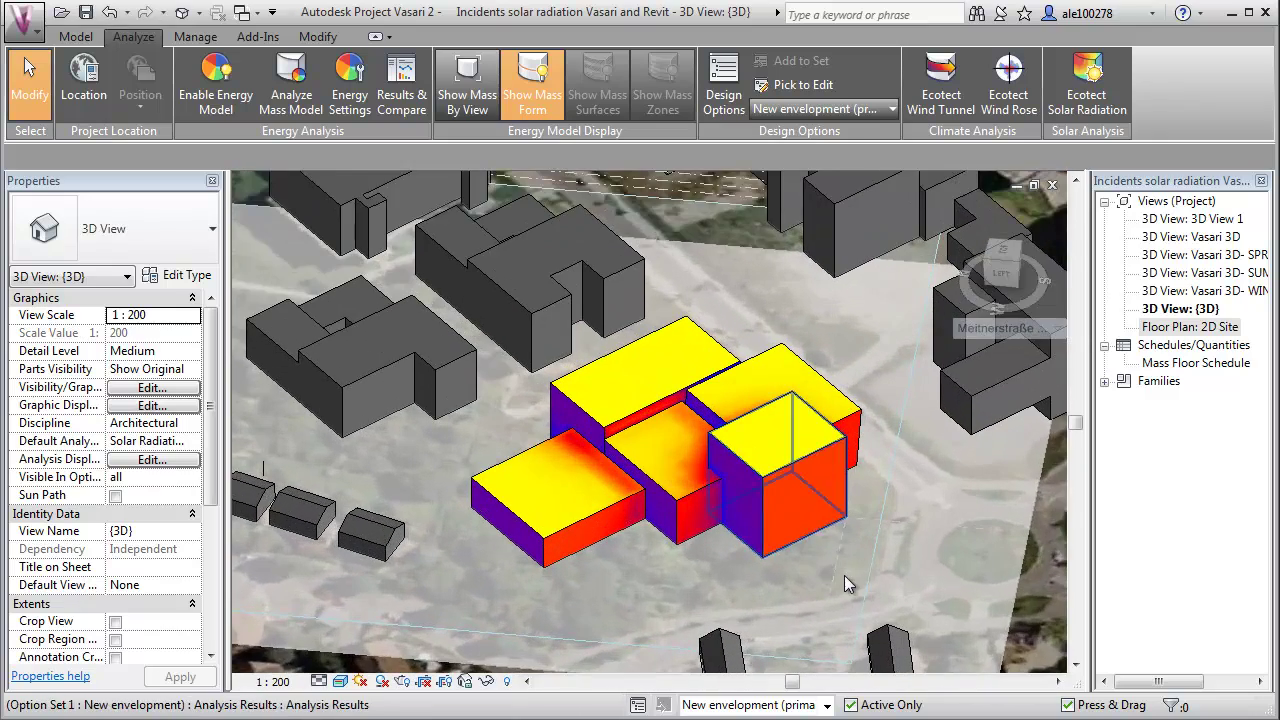